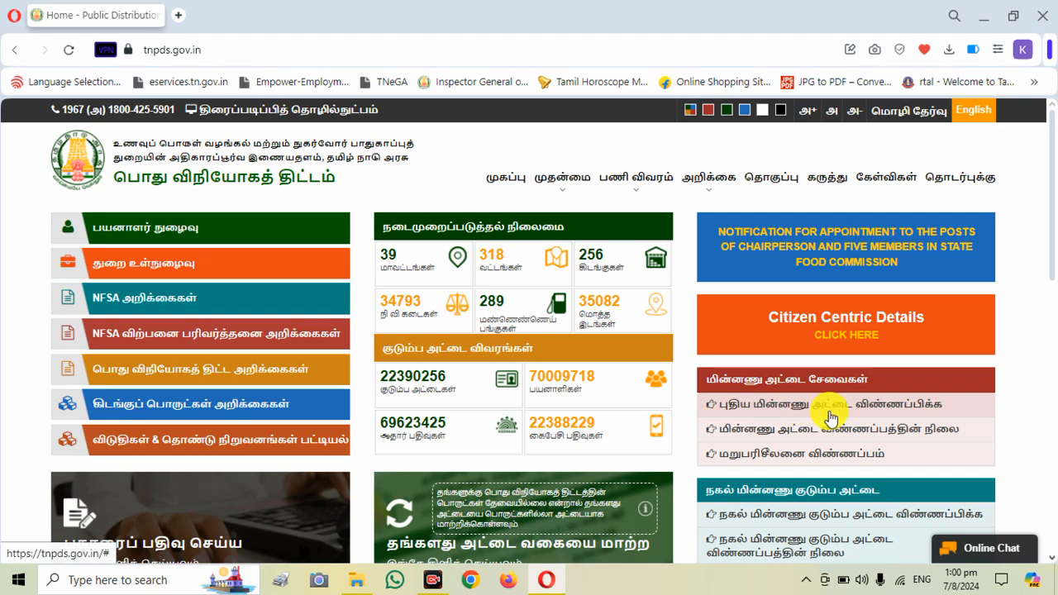
- Open the status page for electronic card applications and submit the application's reference number
scroll(1051, 190, "down", 1)
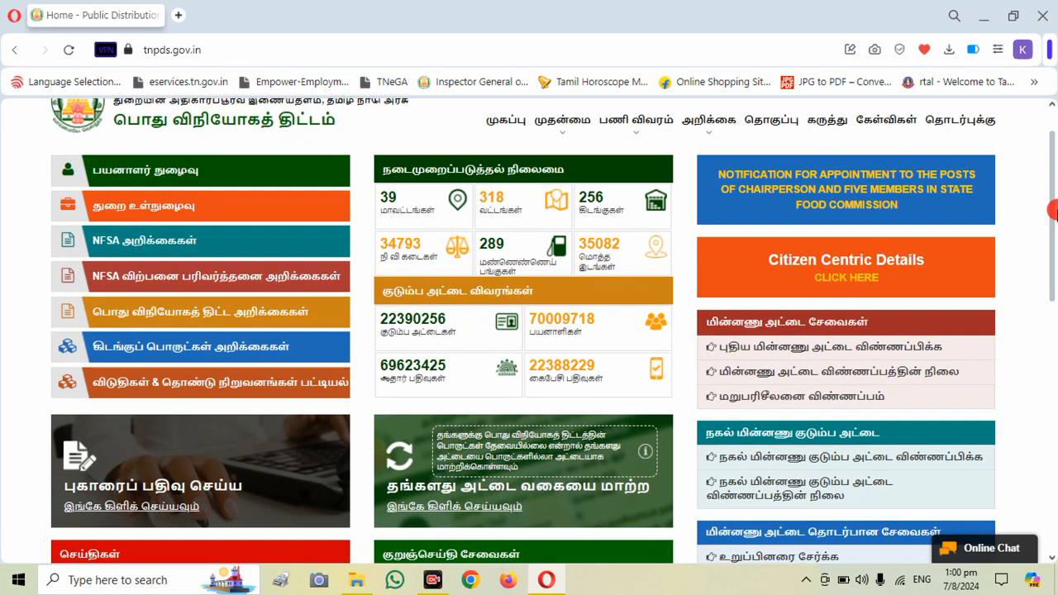
left_click(870, 383)
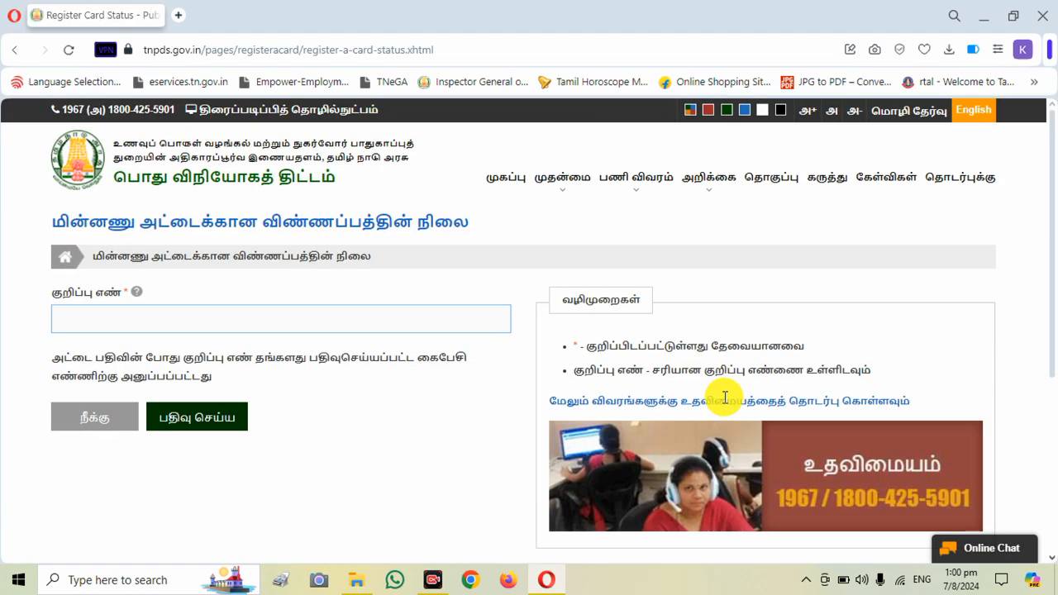
left_click(412, 322)
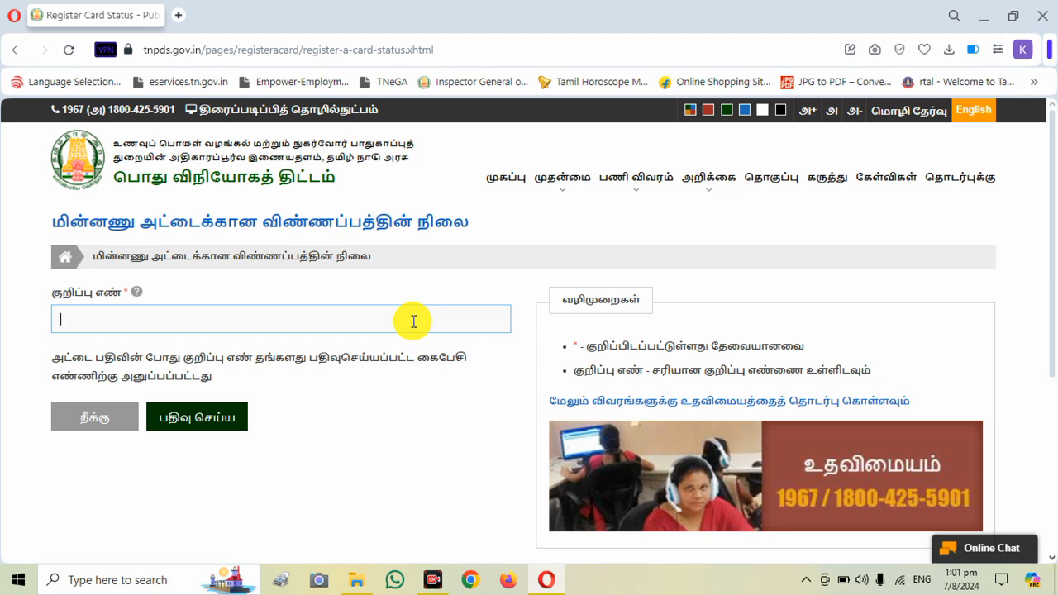
left_click(413, 322)
left_click(182, 354)
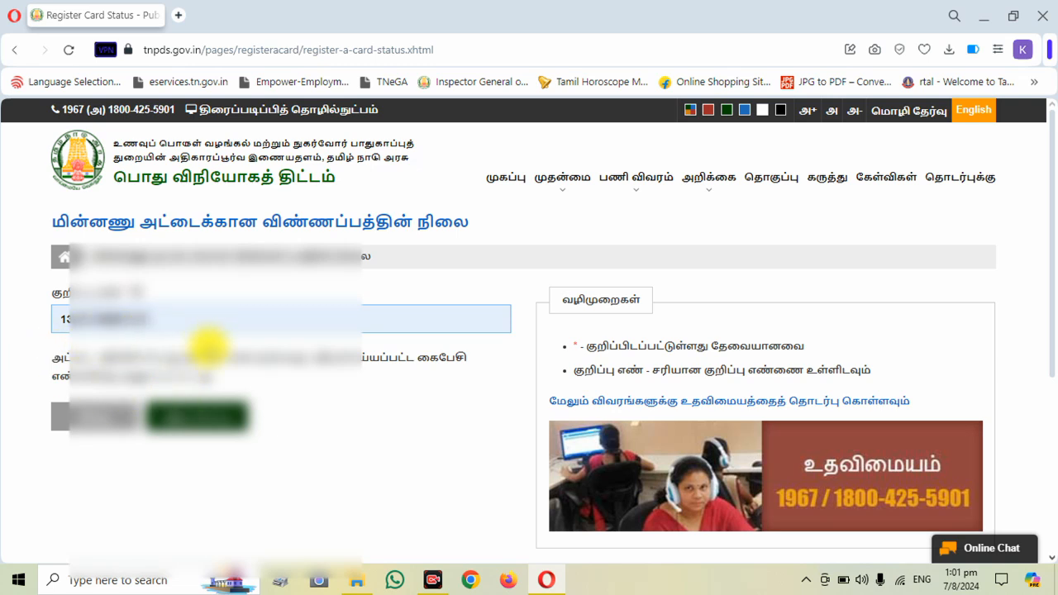
left_click(207, 413)
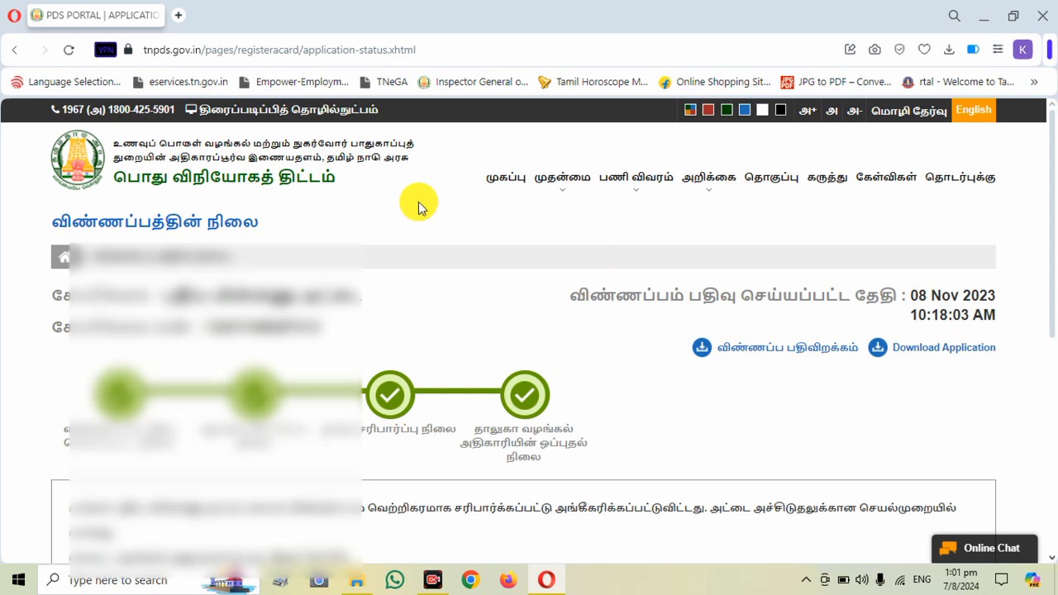
- Return to the portal's home page and open the application form for a new electronic family card
left_click(523, 179)
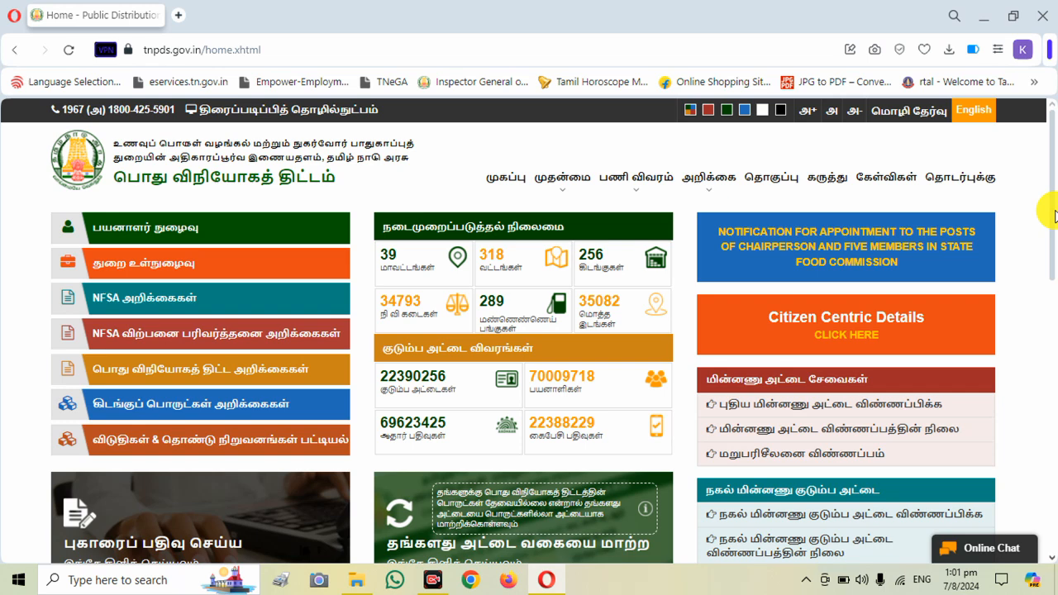
scroll(1056, 215, "down", 1)
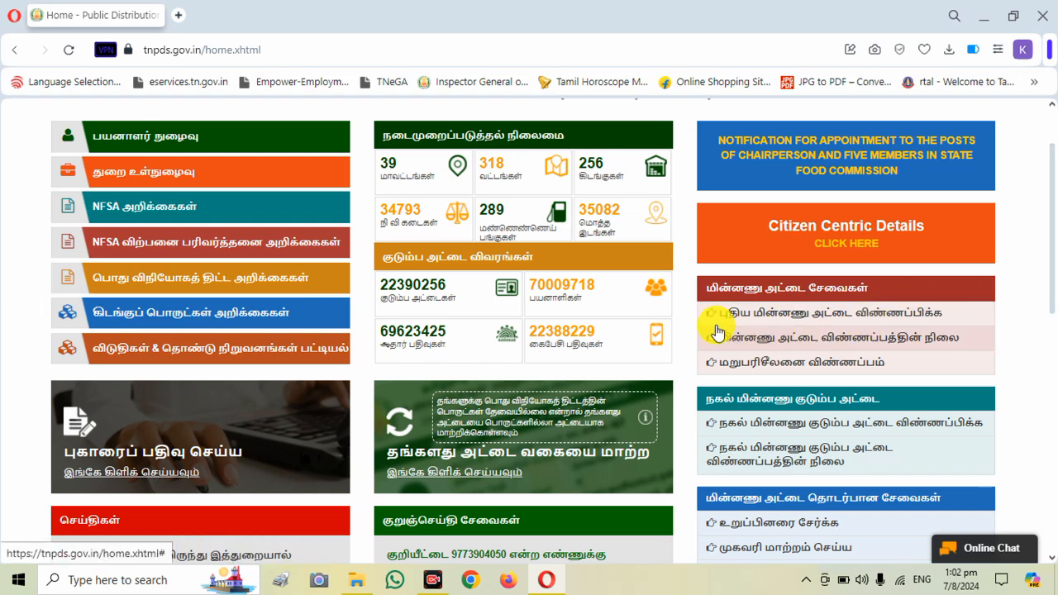
left_click(830, 317)
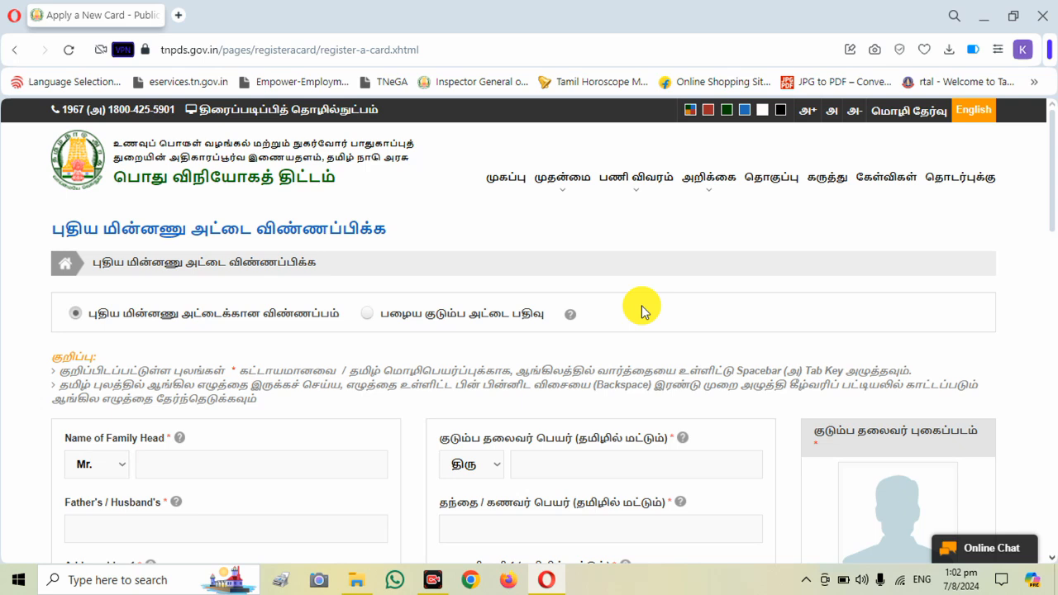
- Set the family head's title to Mrs. and choose the matching Tamil title
scroll(643, 311, "down", 1)
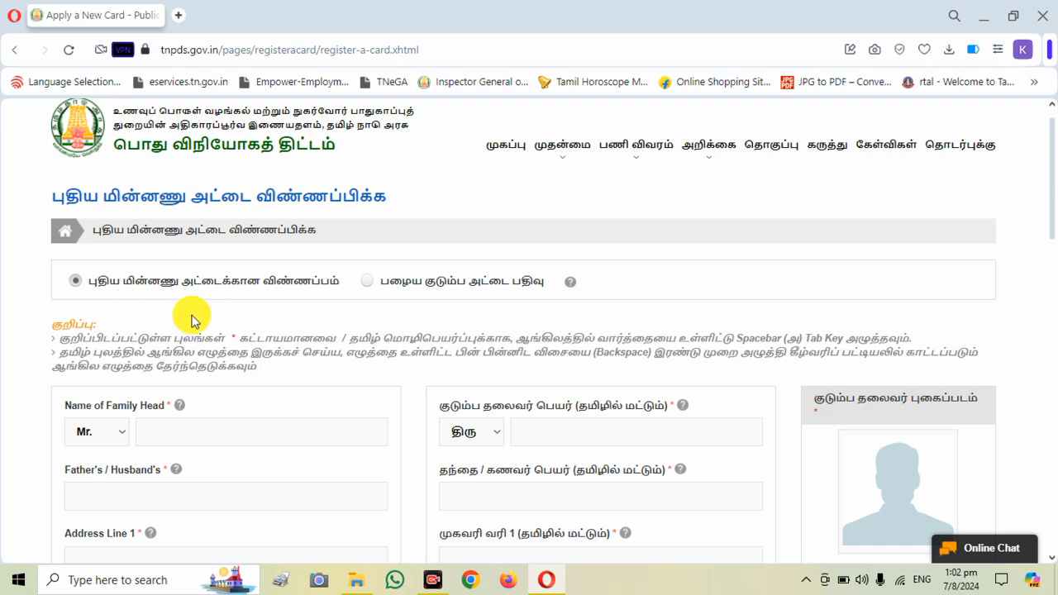
scroll(194, 321, "down", 2)
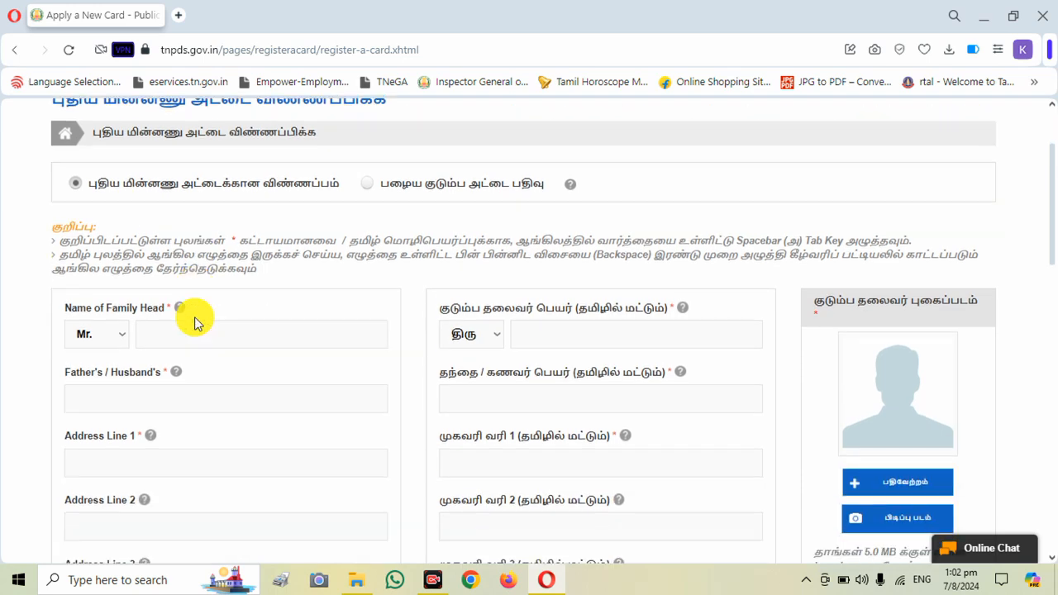
scroll(193, 321, "down", 1)
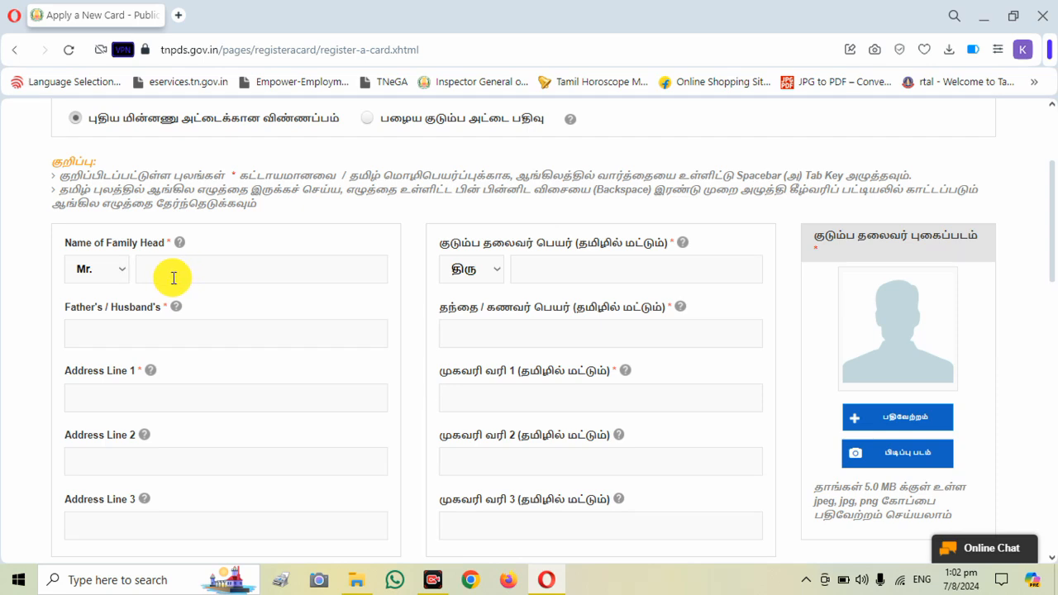
left_click(118, 275)
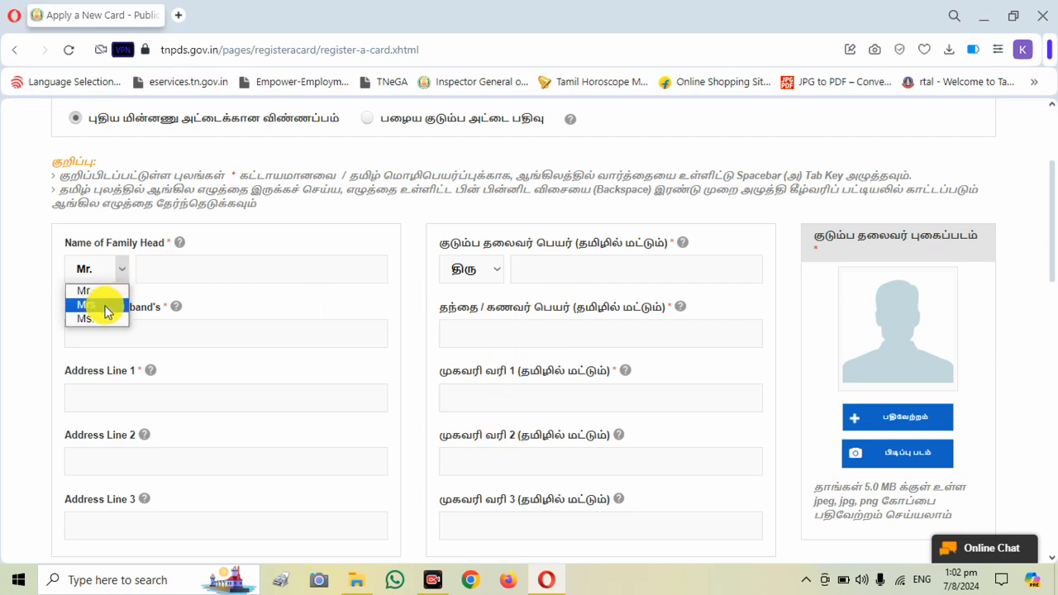
left_click(105, 305)
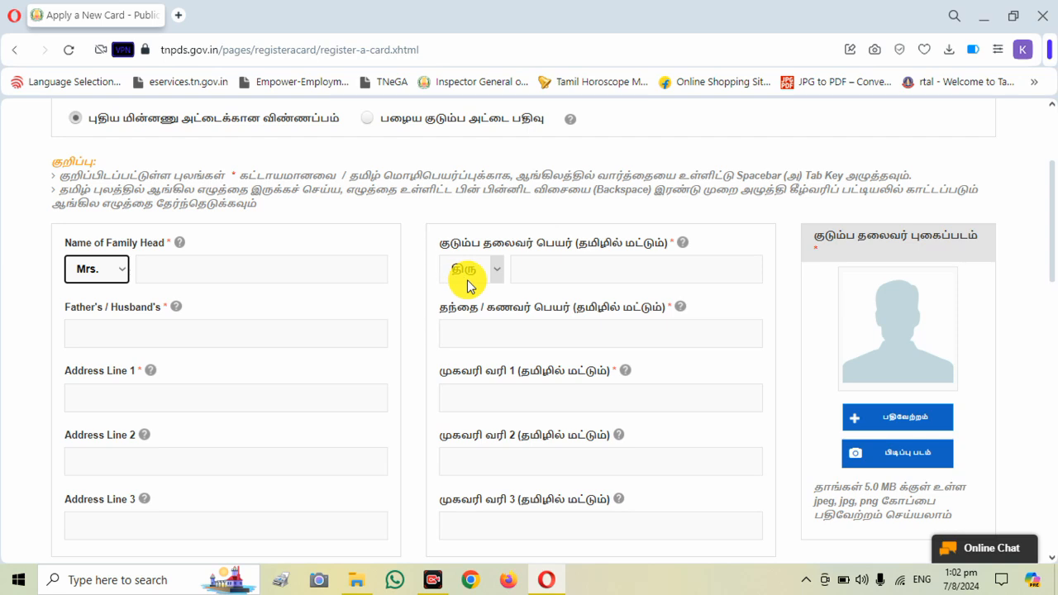
left_click(470, 275)
left_click(481, 308)
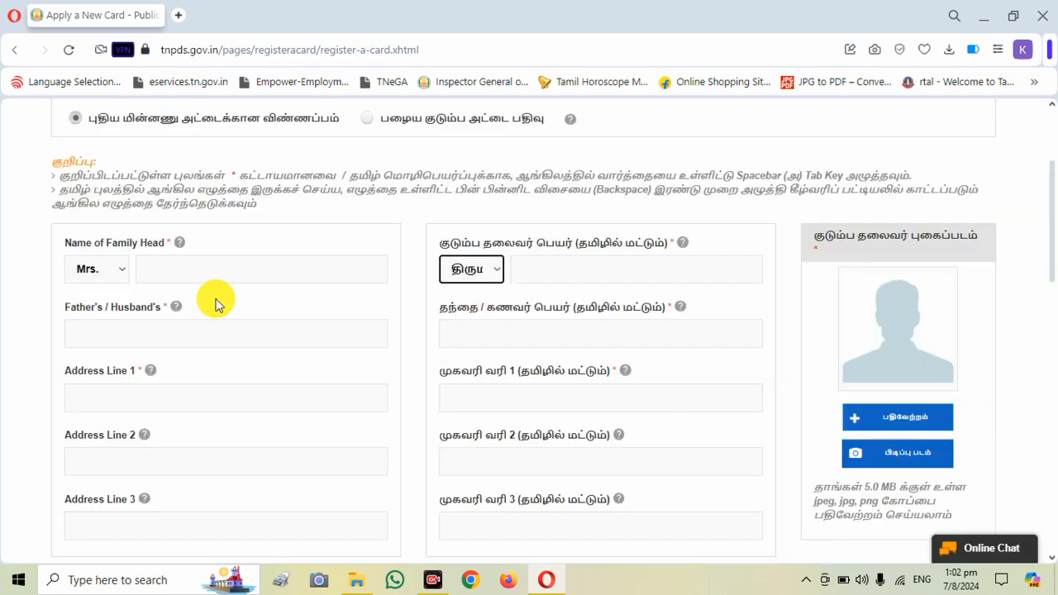
- Switch to the Easy Typing Tamil page, dismiss its ad and dictionary pop-up, and write the family head's name in Tamil script
left_click(180, 271)
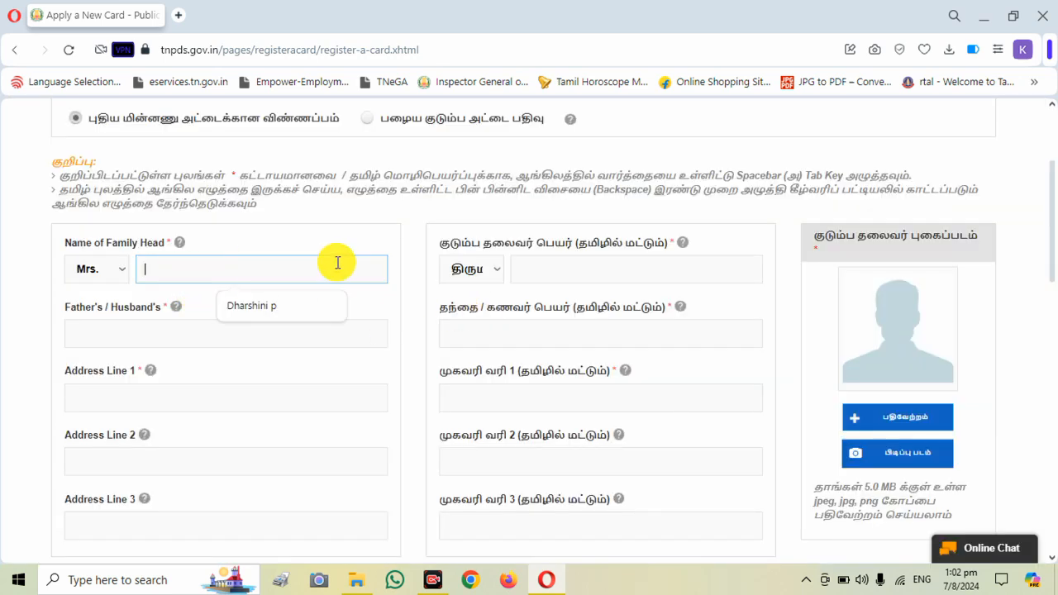
left_click(545, 276)
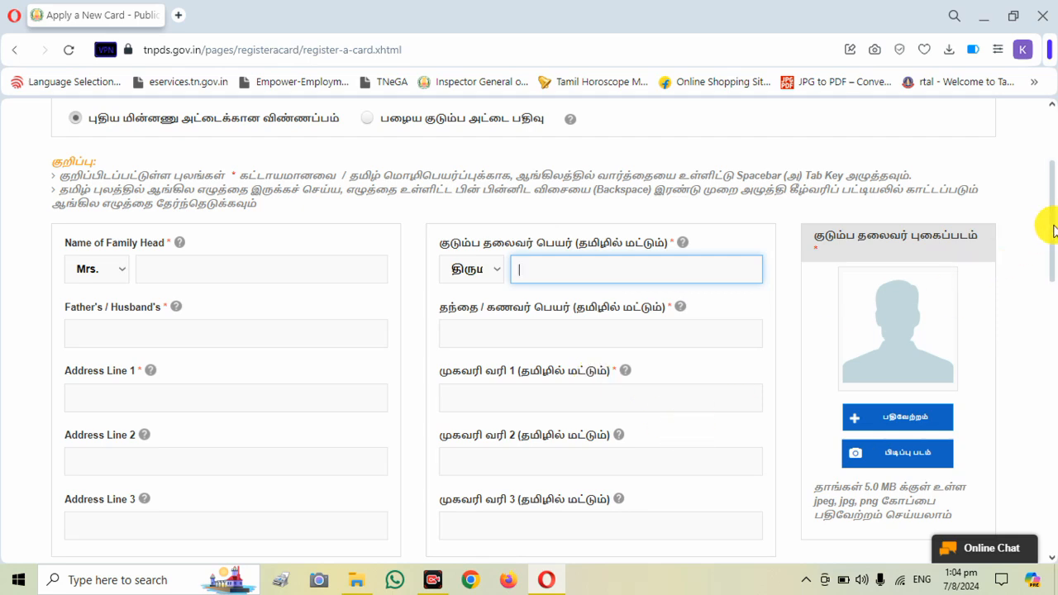
left_click_drag(1054, 225, 1054, 242)
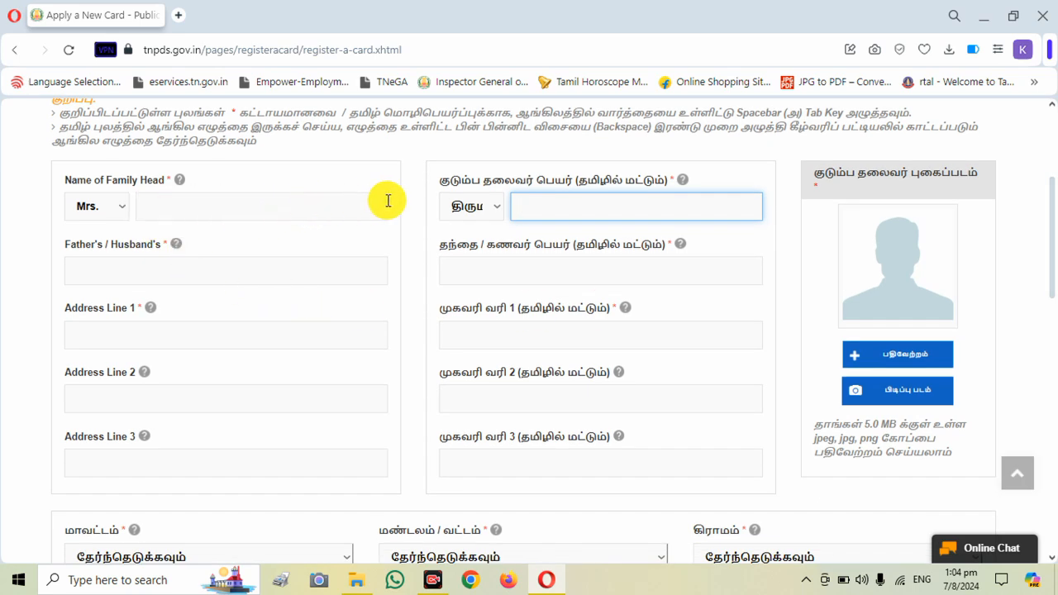
left_click(571, 208)
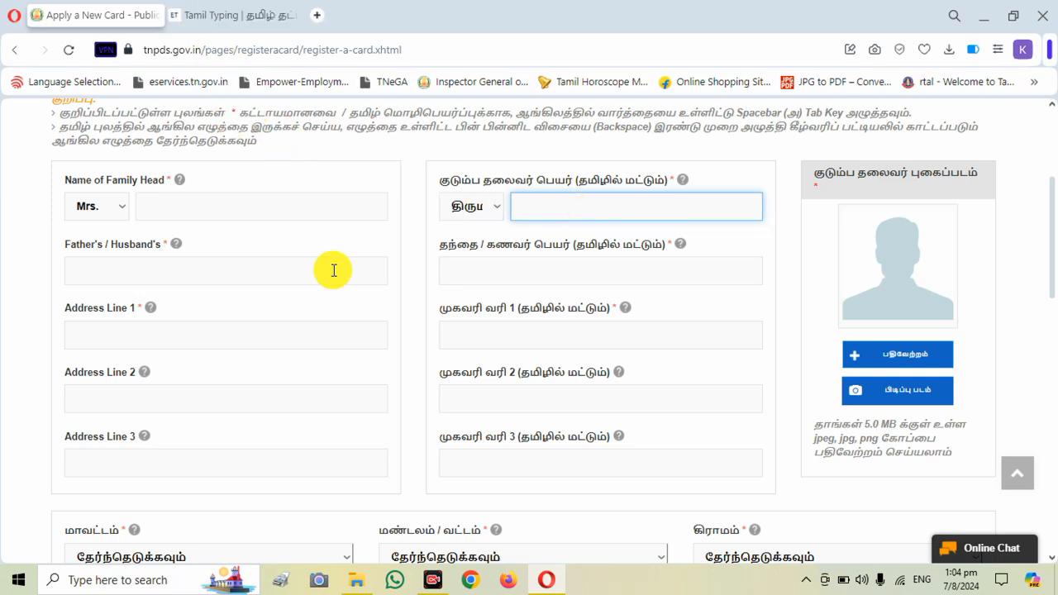
left_click(253, 24)
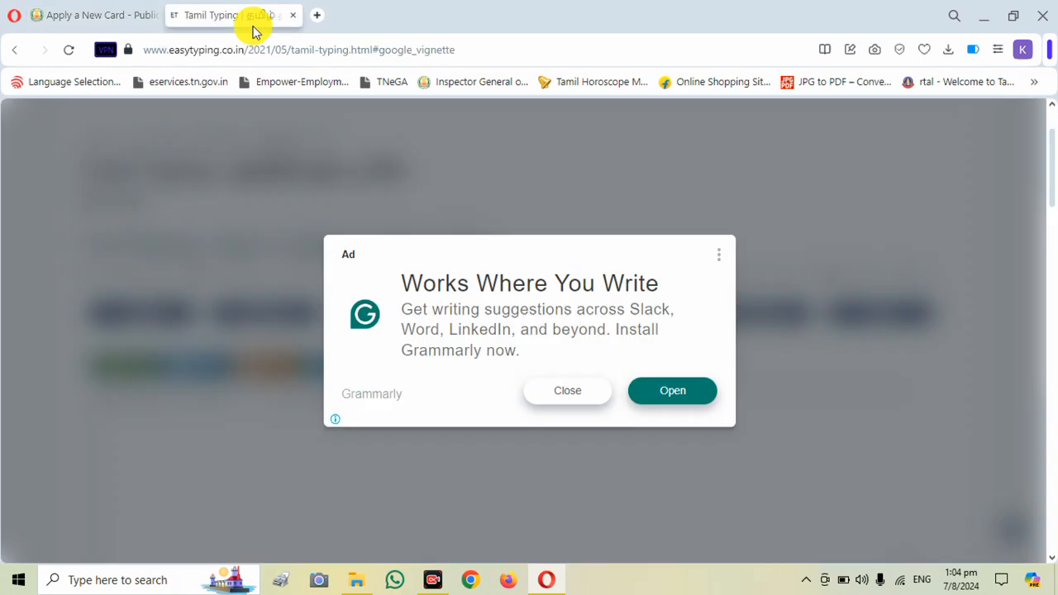
left_click(574, 391)
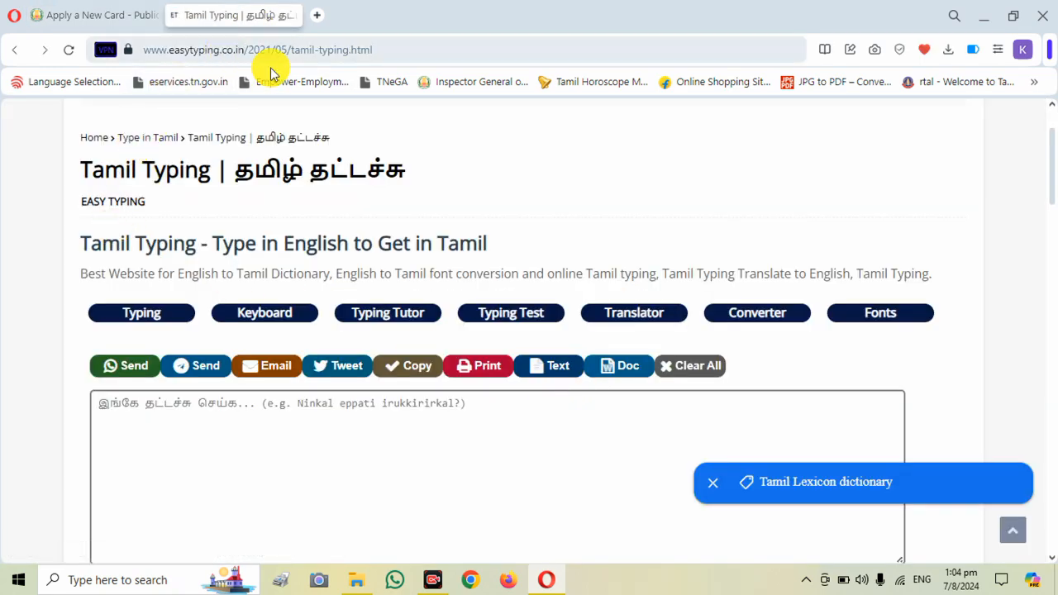
left_click(712, 486)
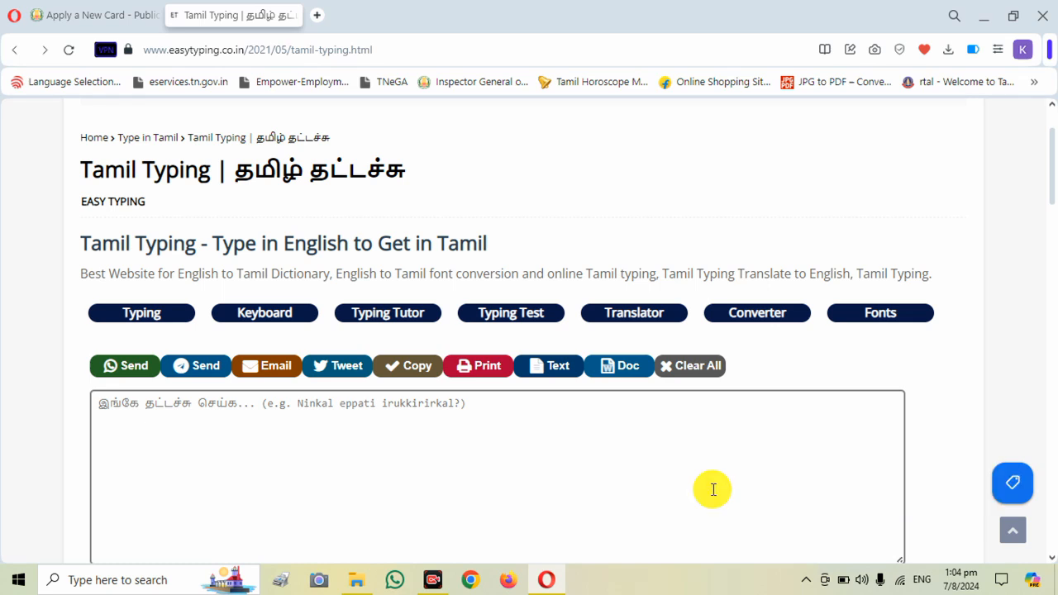
left_click(173, 411)
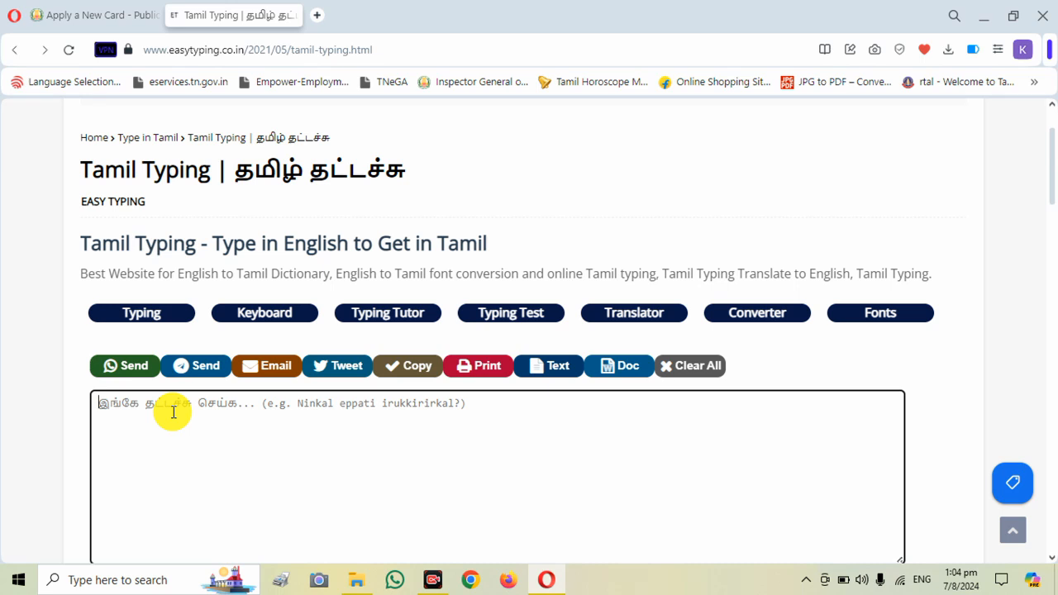
type("murugan")
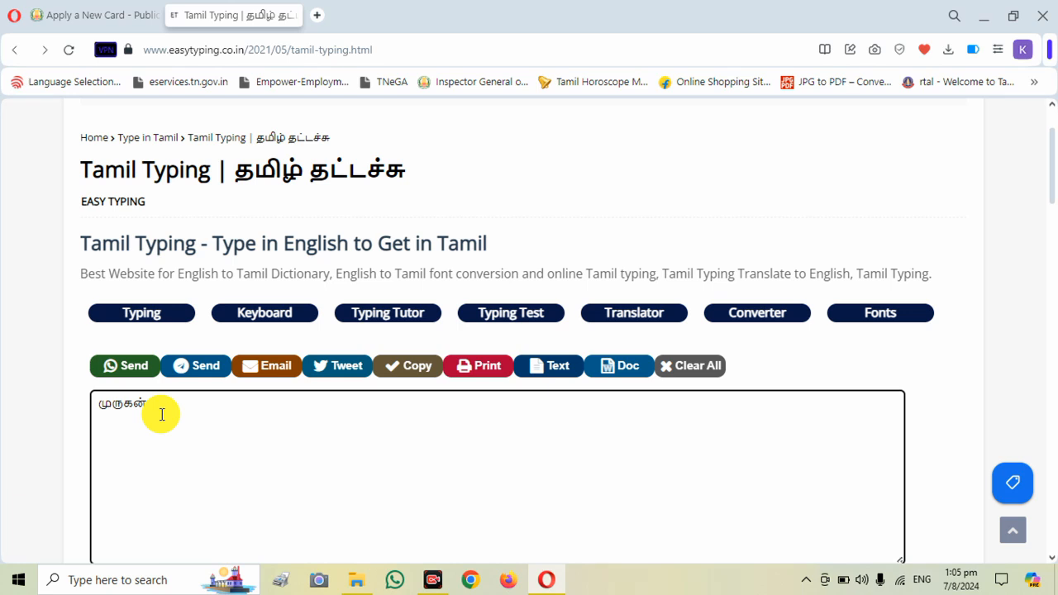
- Copy the converted Tamil name into the family head's Tamil name field of the card application form
left_click_drag(162, 414, 2, 425)
key("ctrl+c")
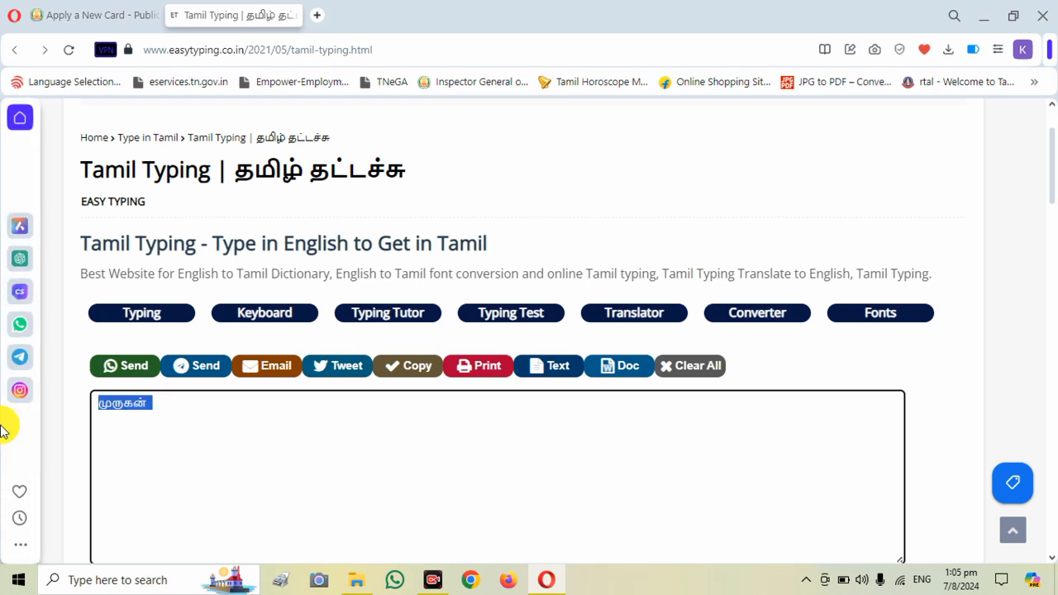
left_click(66, 14)
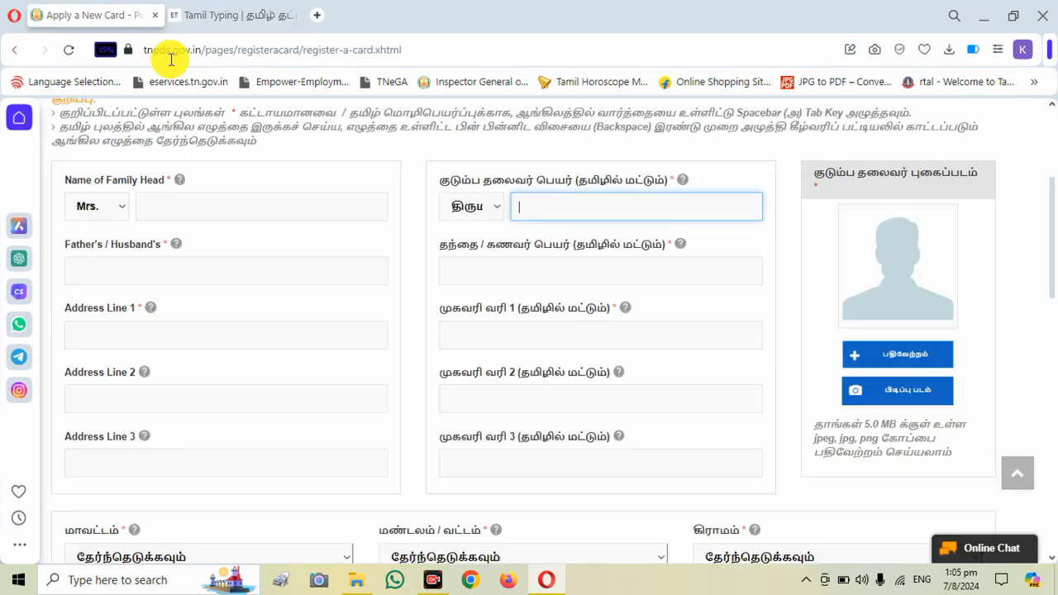
key("ctrl+v")
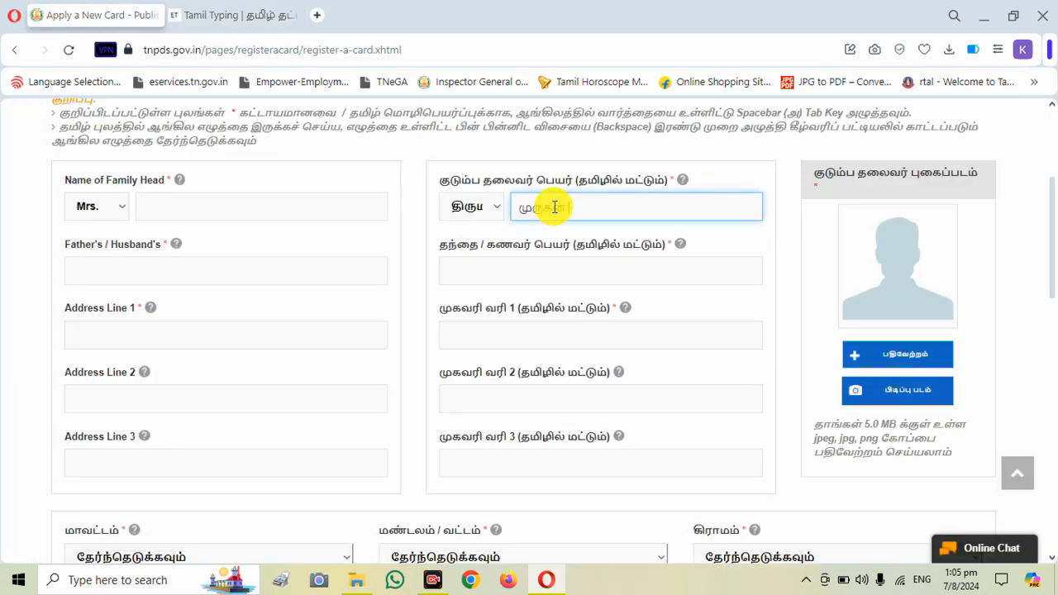
left_click(555, 240)
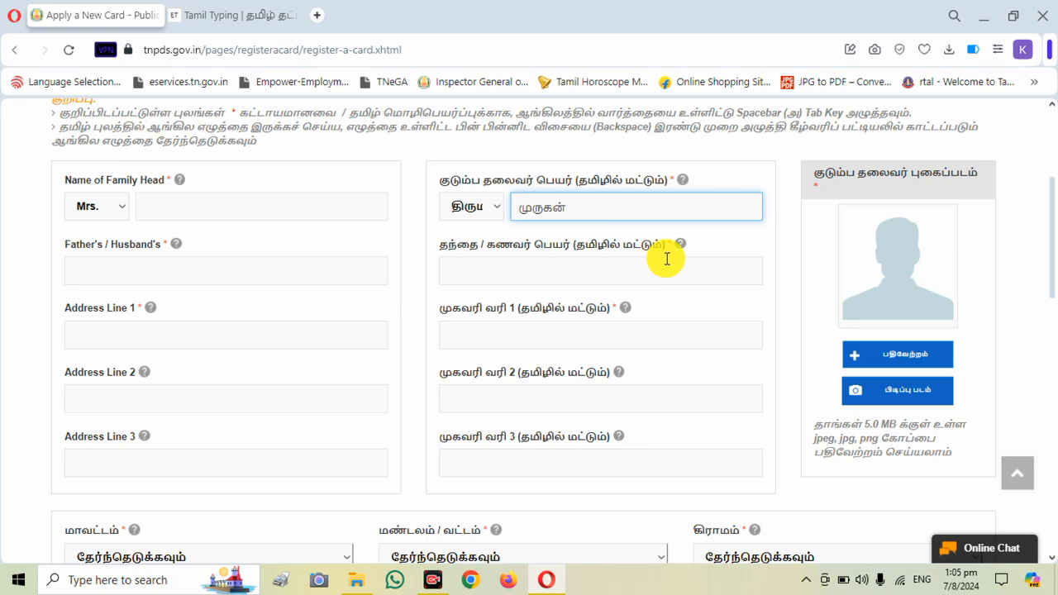
left_click(237, 14)
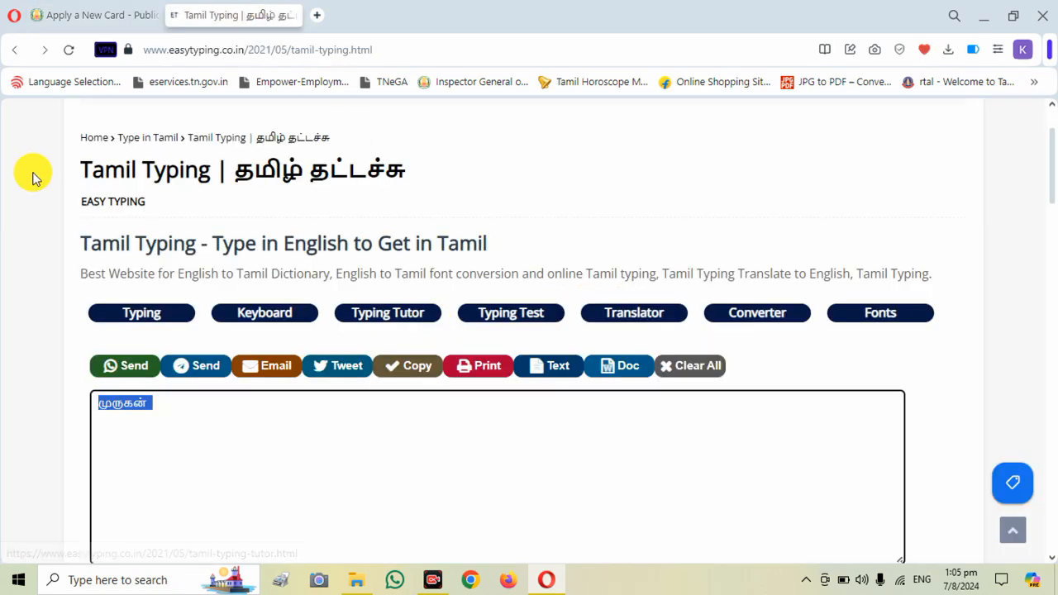
left_click(87, 19)
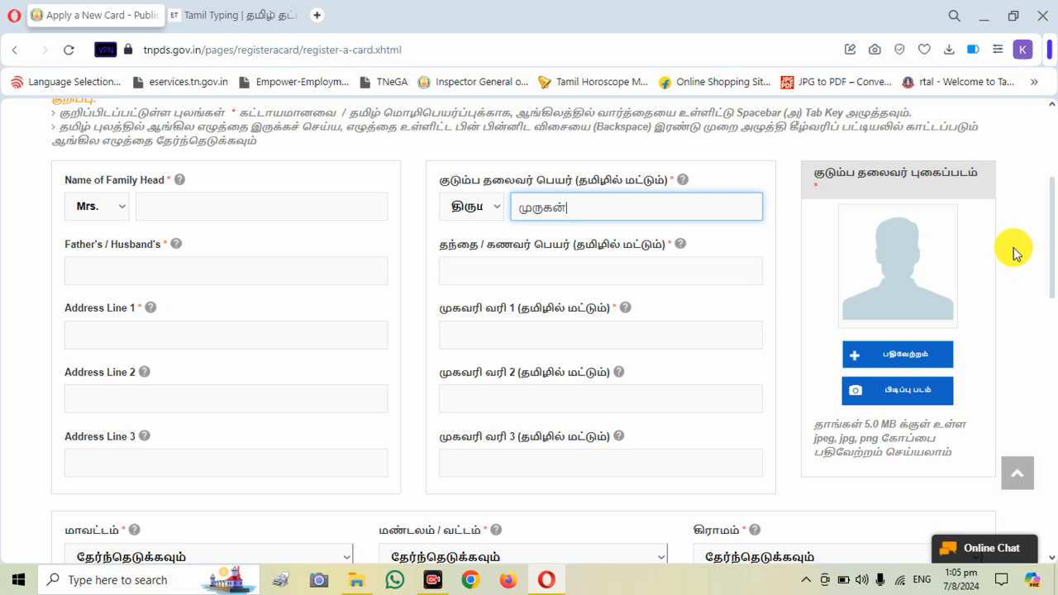
- Set the district in the application's address section to Thiruchirapalli
left_click_drag(1051, 199, 1051, 218)
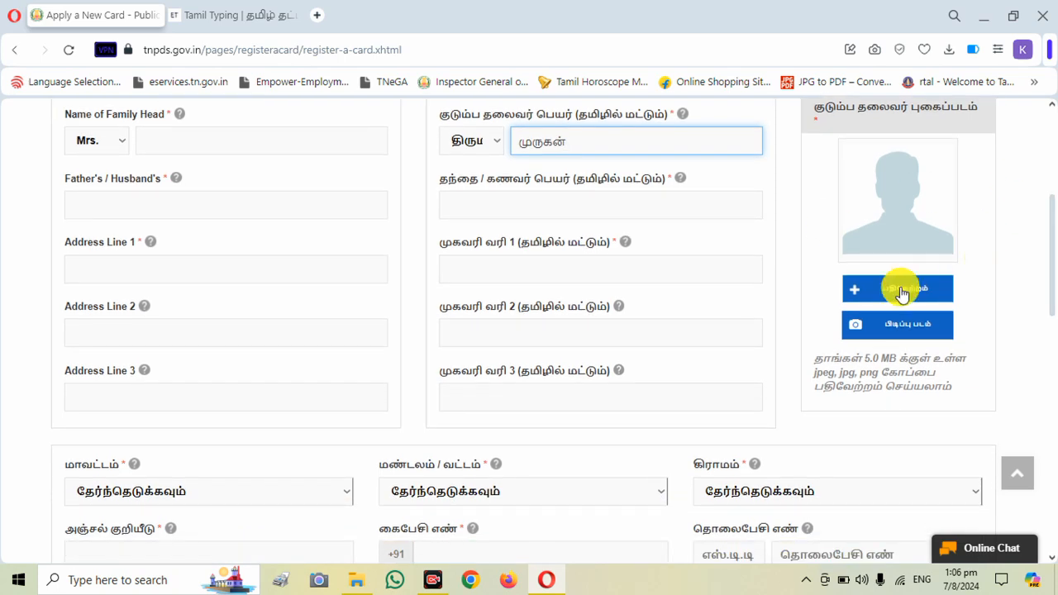
left_click_drag(1054, 281, 1050, 310)
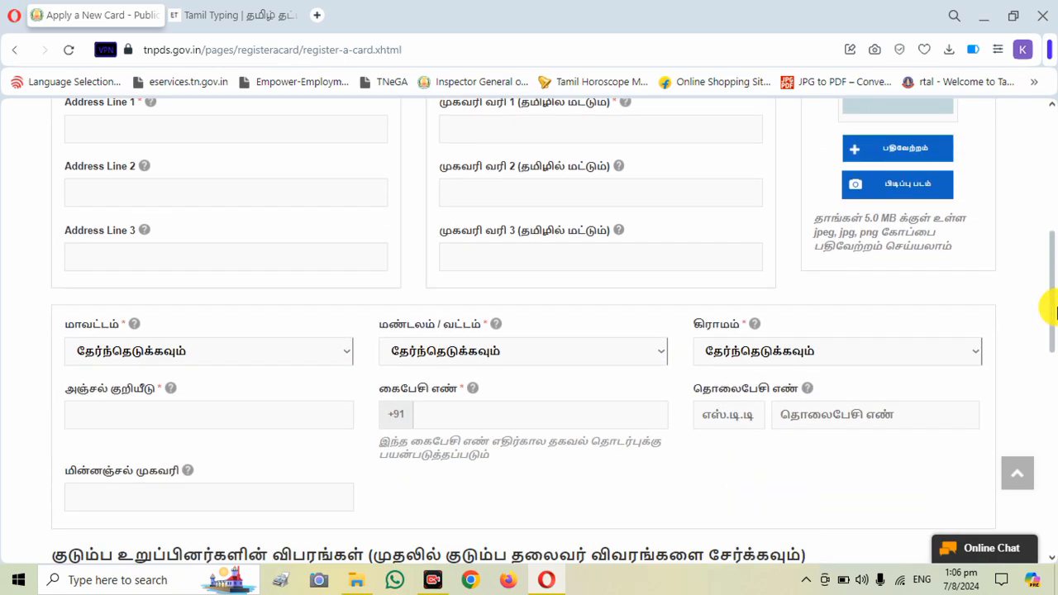
left_click(135, 358)
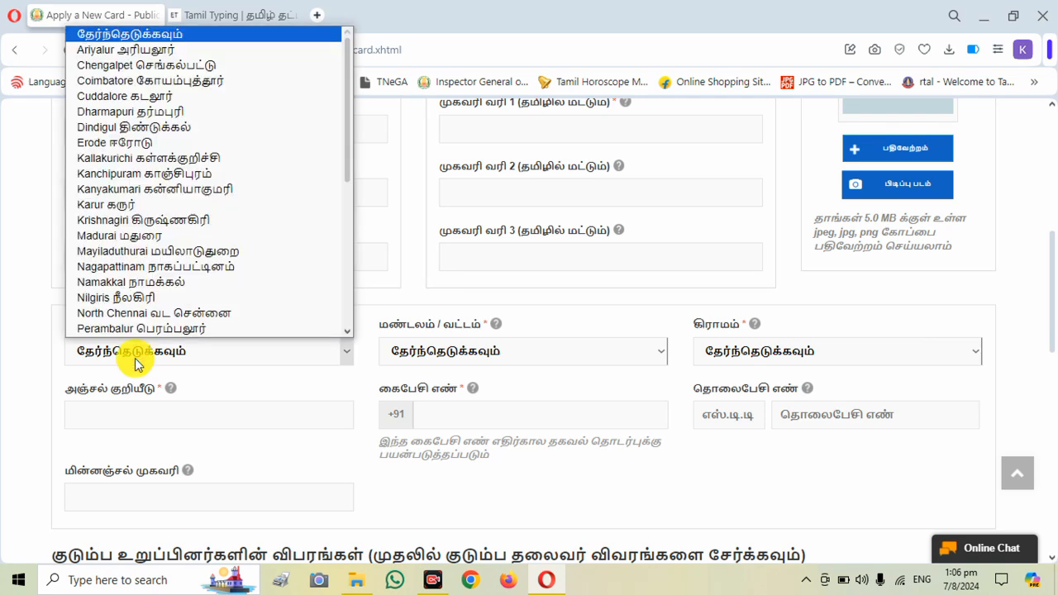
left_click(344, 284)
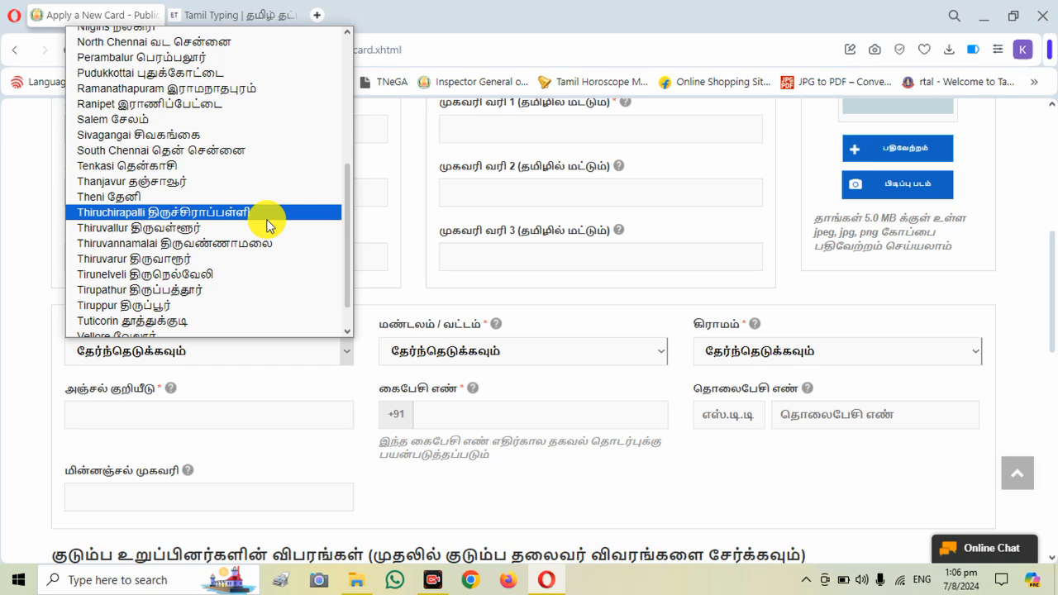
left_click(268, 213)
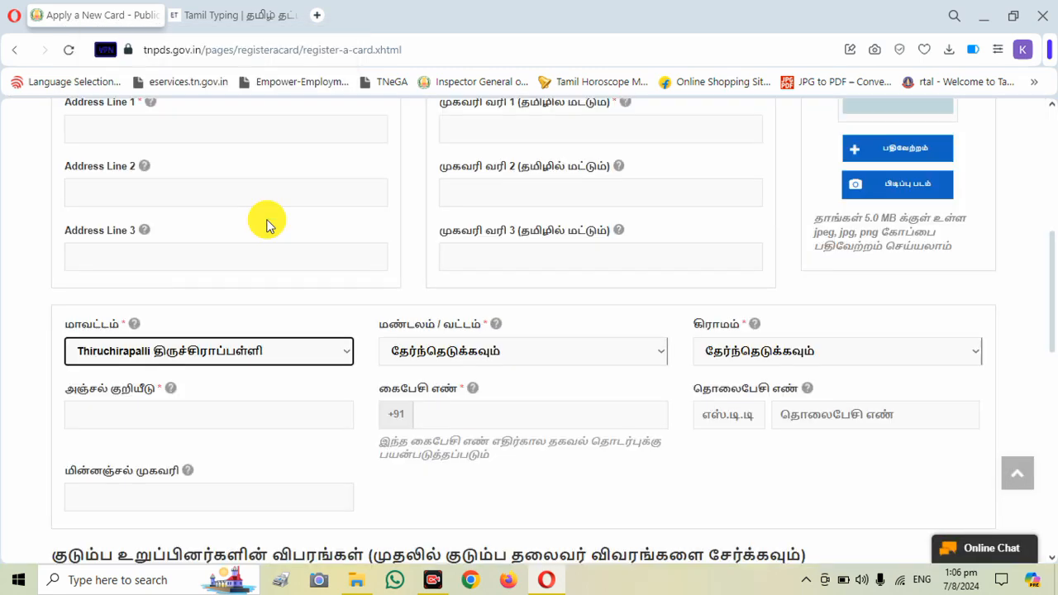
- Set the zone/taluk to Lalgudi and look through the village choices offered for it
left_click(494, 362)
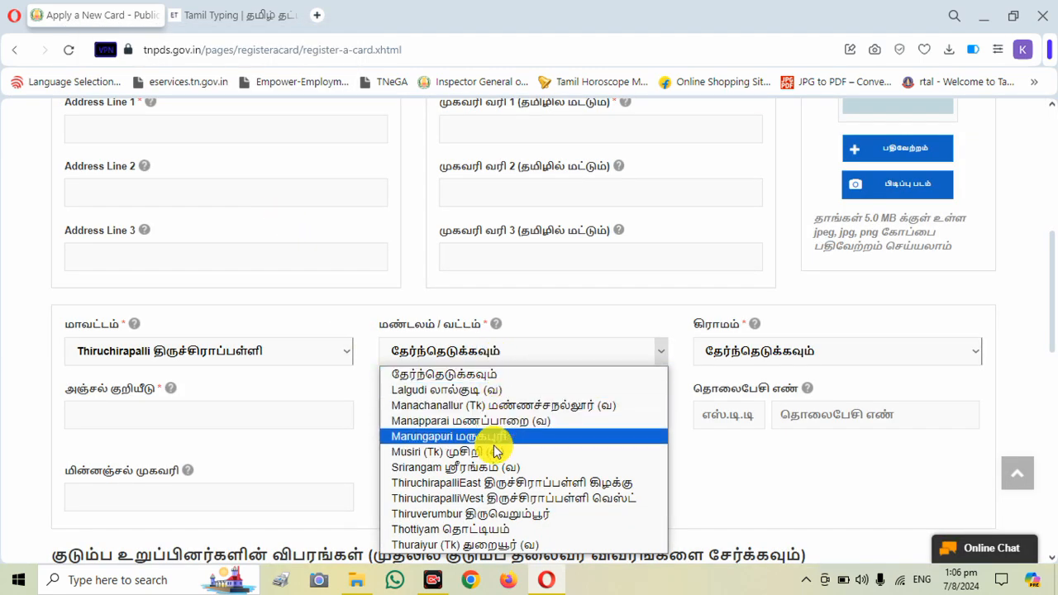
left_click(619, 297)
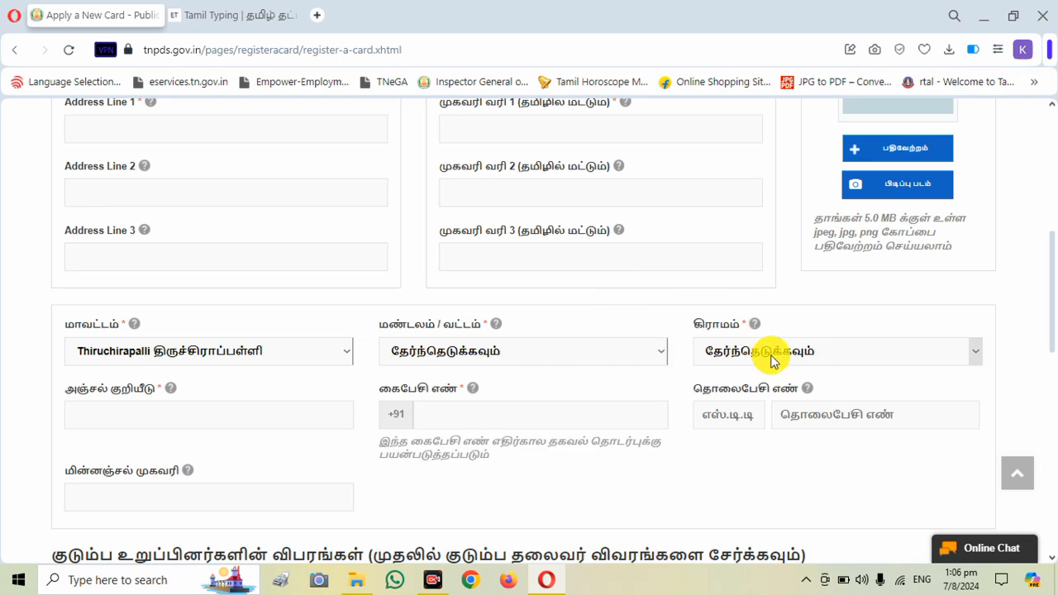
left_click(773, 357)
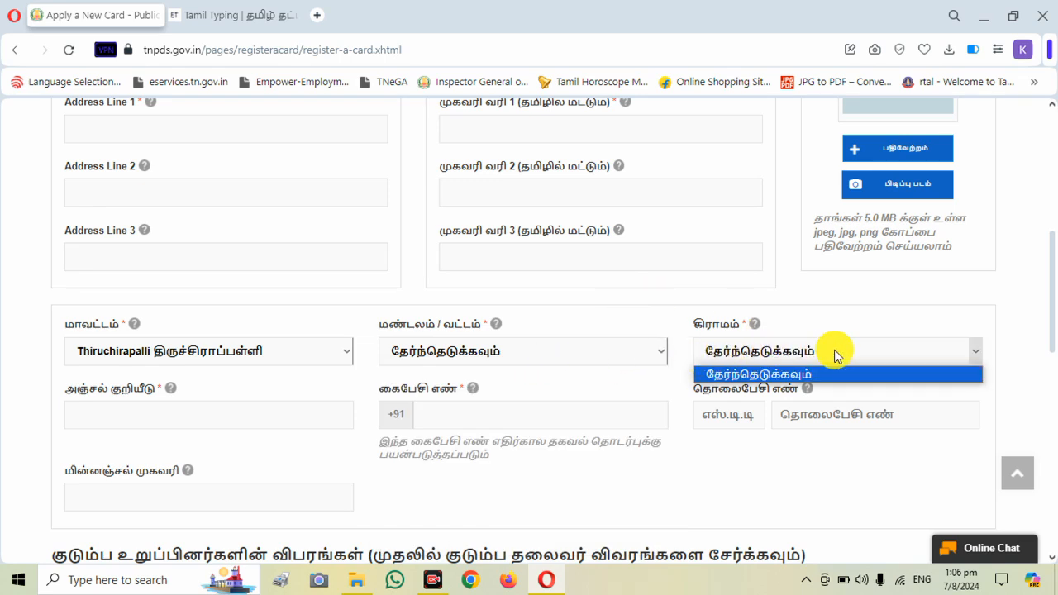
left_click(587, 357)
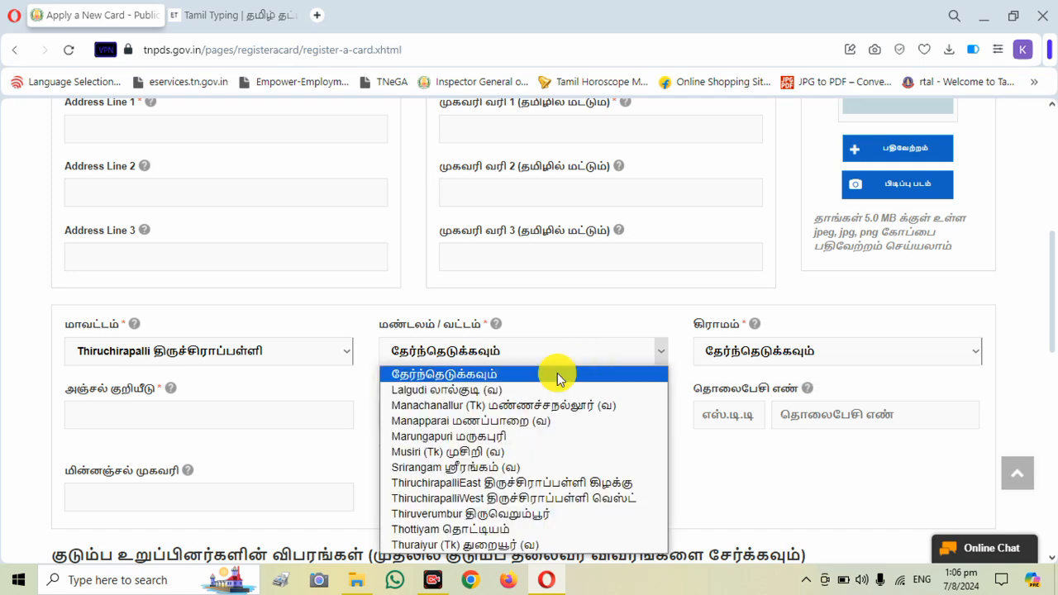
left_click(537, 392)
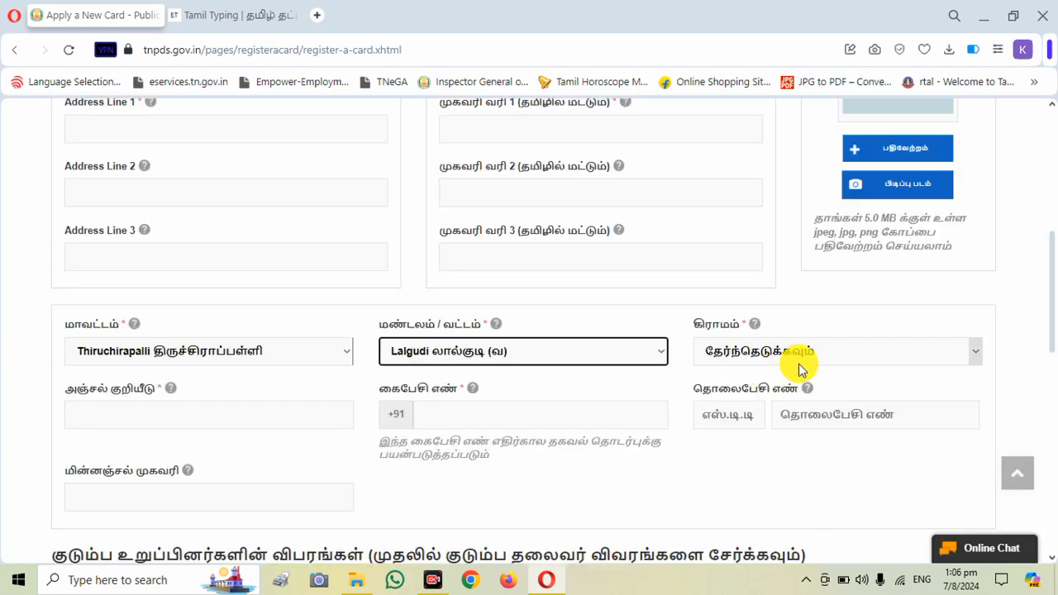
left_click(798, 366)
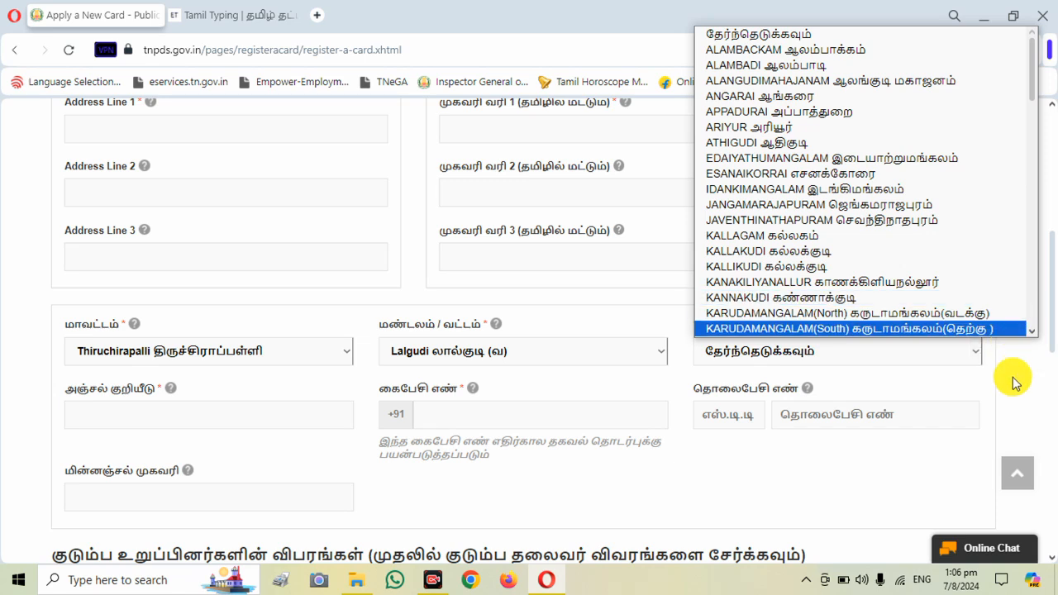
left_click(942, 395)
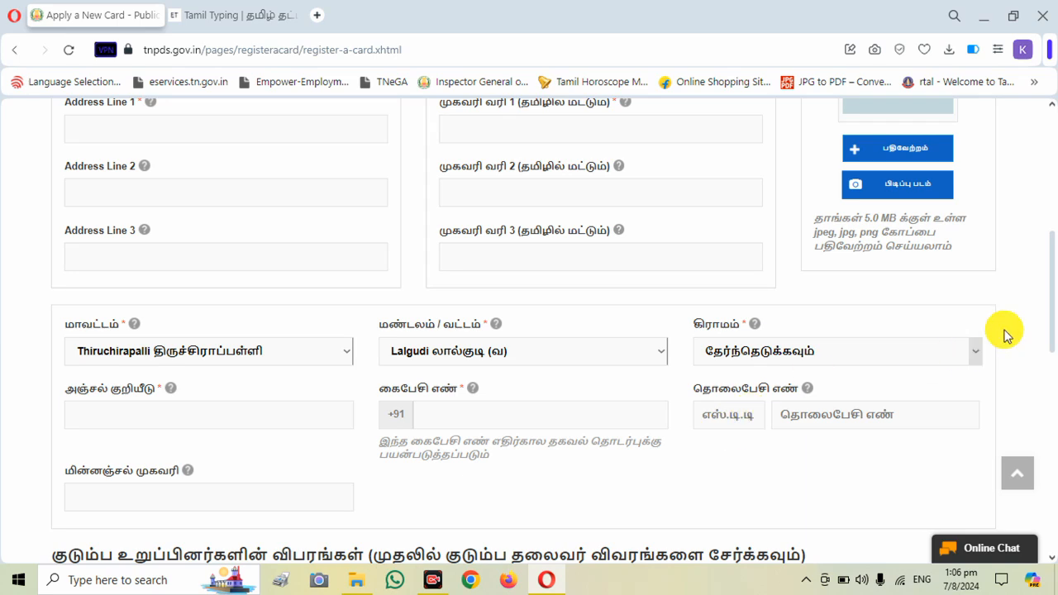
- Open the member entry form in the family member details section for adding the family head
scroll(1051, 302, "down", 1)
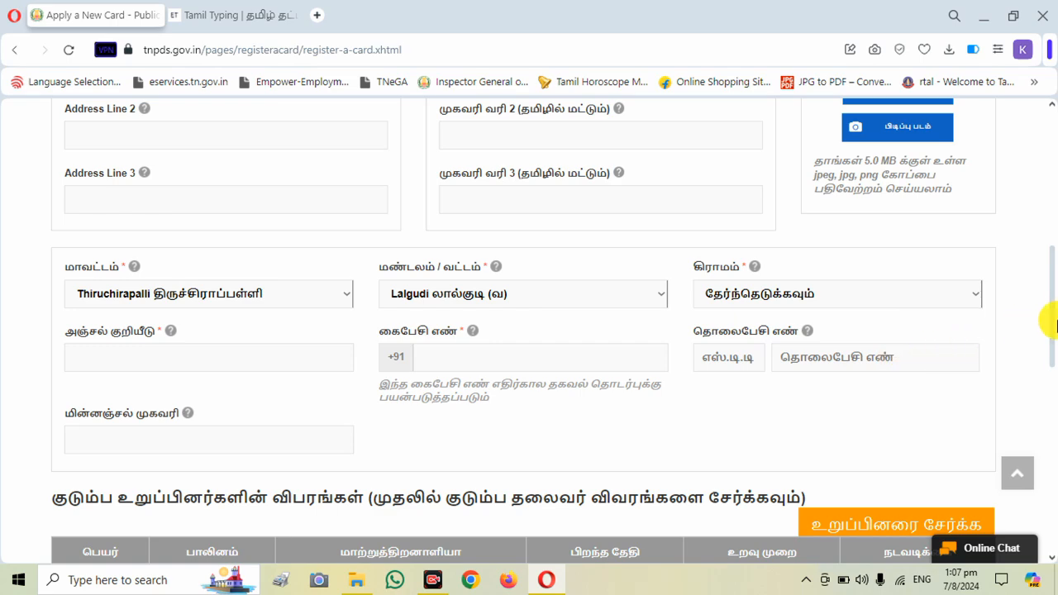
left_click_drag(1051, 325, 1048, 370)
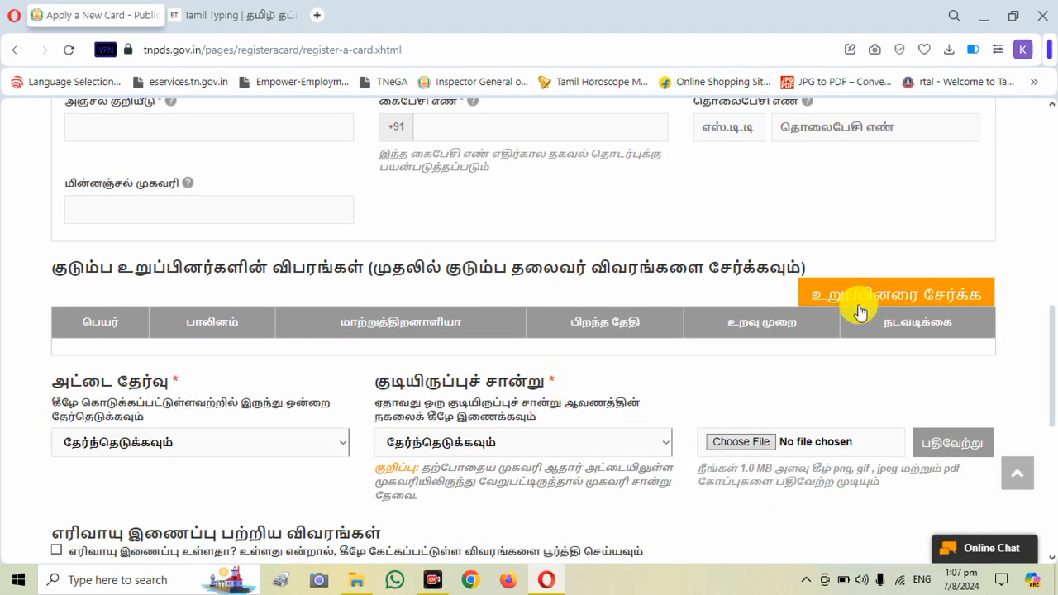
left_click(888, 295)
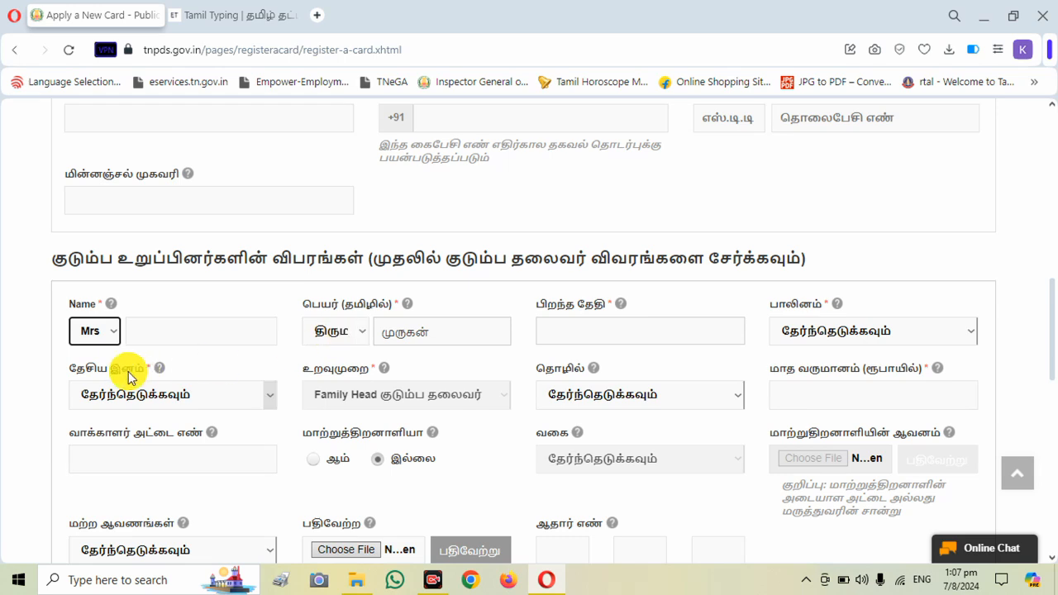
- Examine the family head's date of birth, gender, nationality, occupation, monthly income and voter card number fields and their available choices
left_click(610, 336)
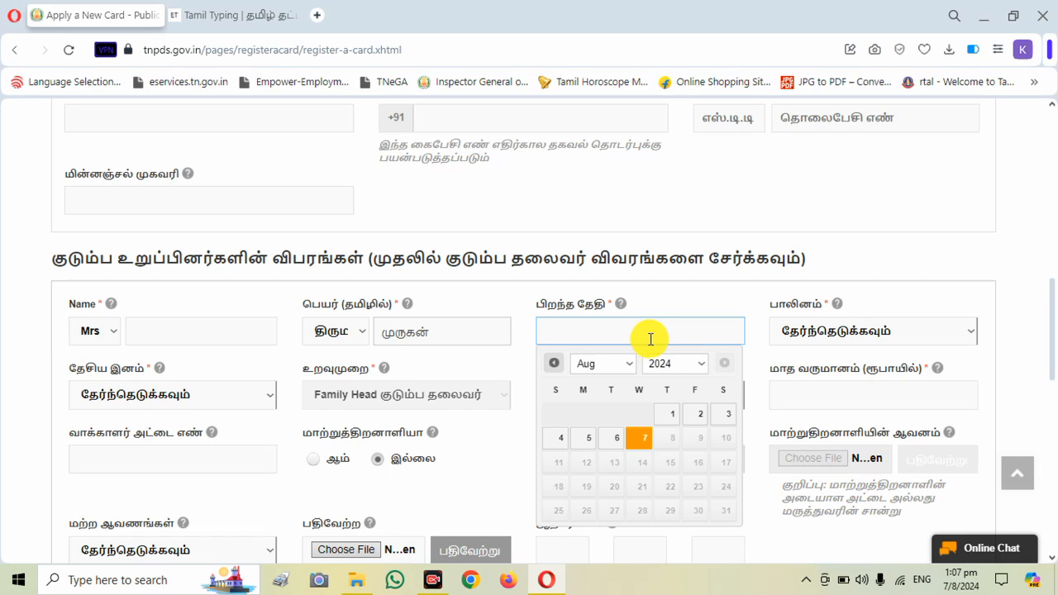
left_click(834, 334)
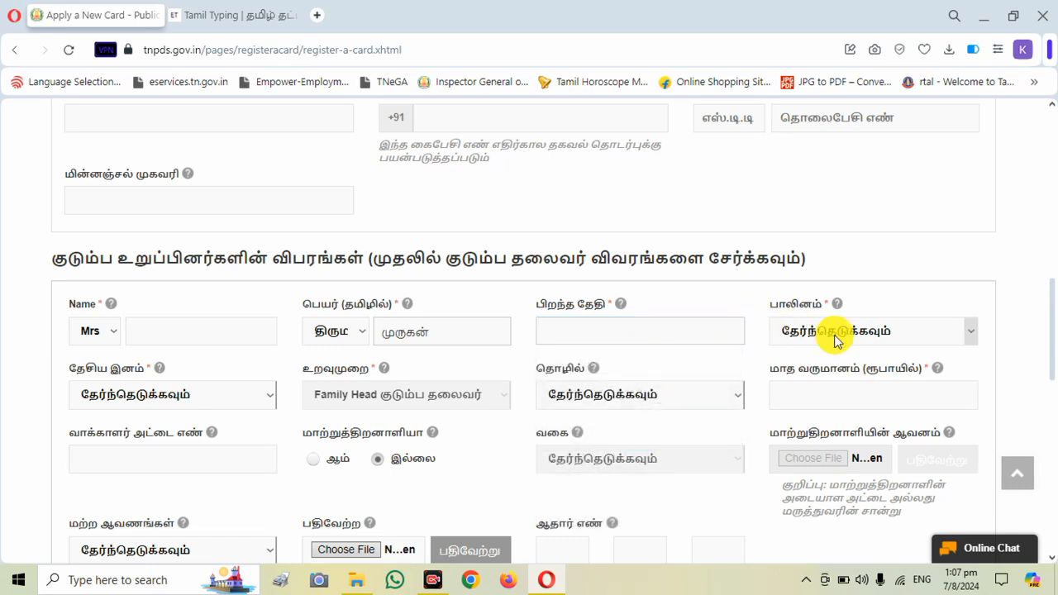
left_click(834, 335)
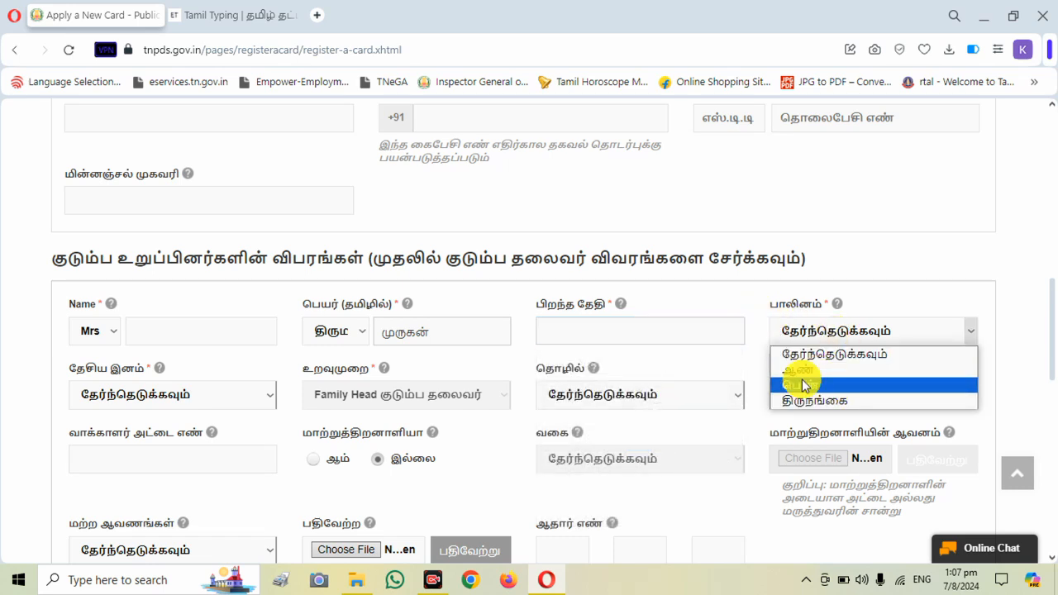
left_click(727, 360)
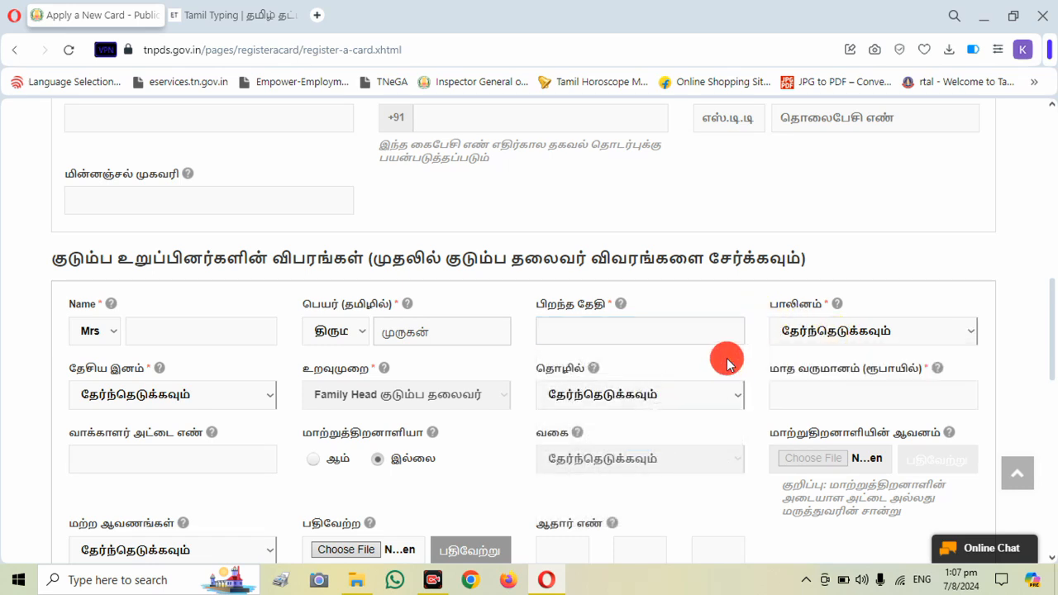
left_click(210, 393)
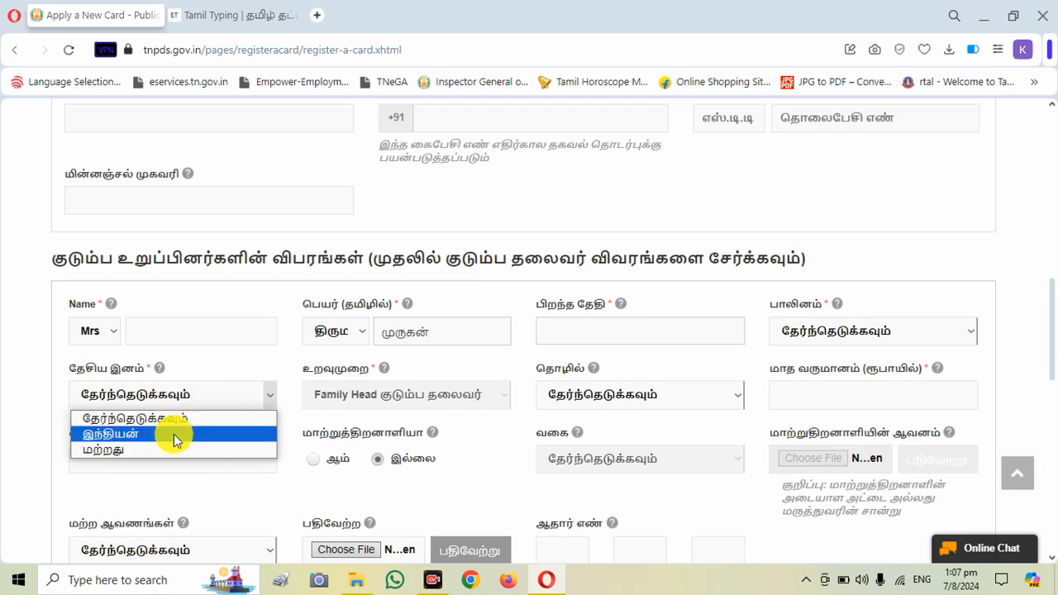
left_click(259, 372)
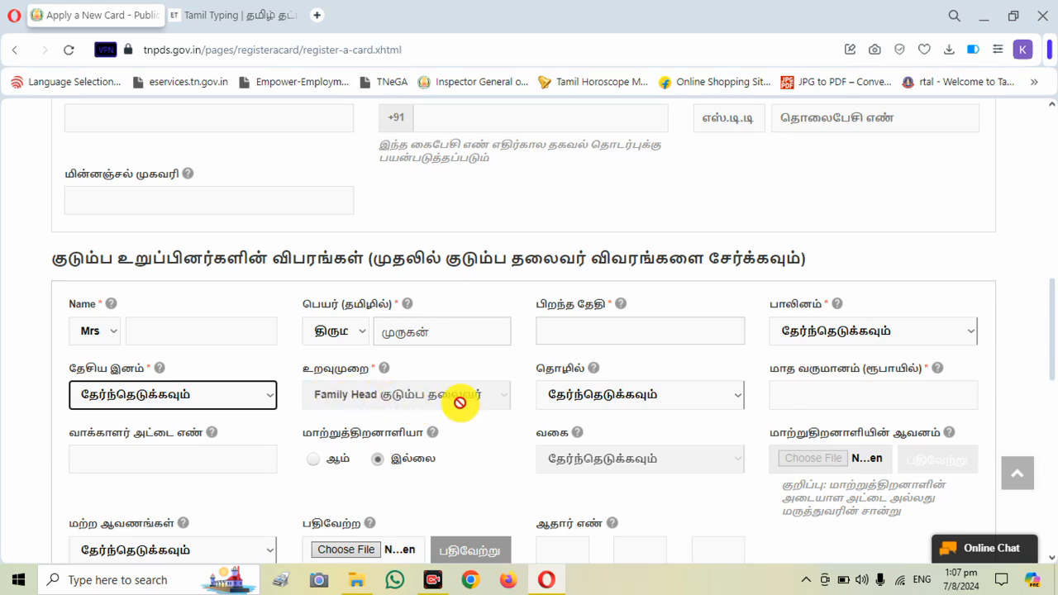
left_click(655, 395)
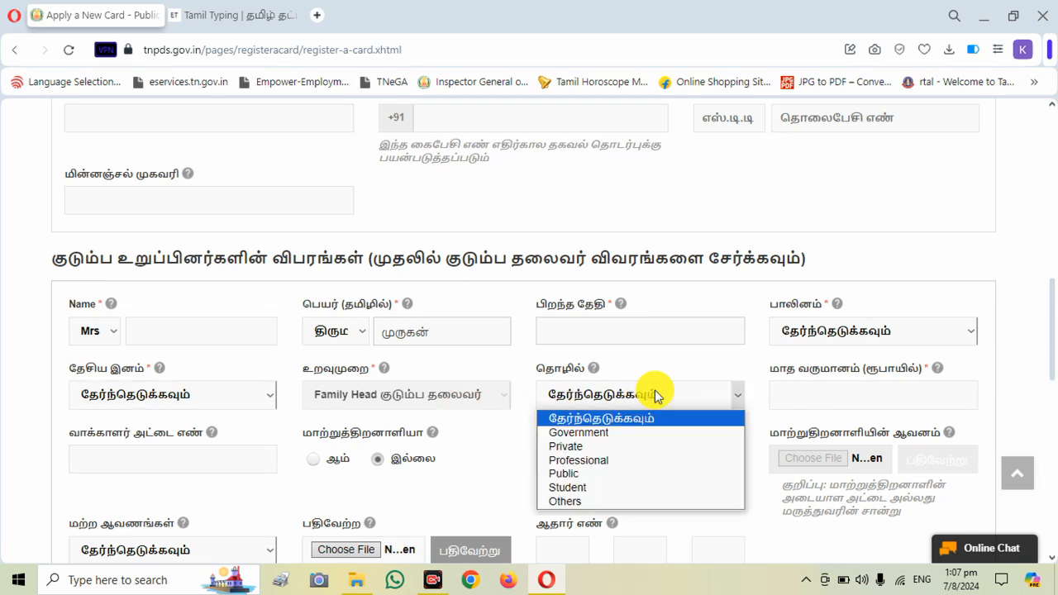
left_click(741, 382)
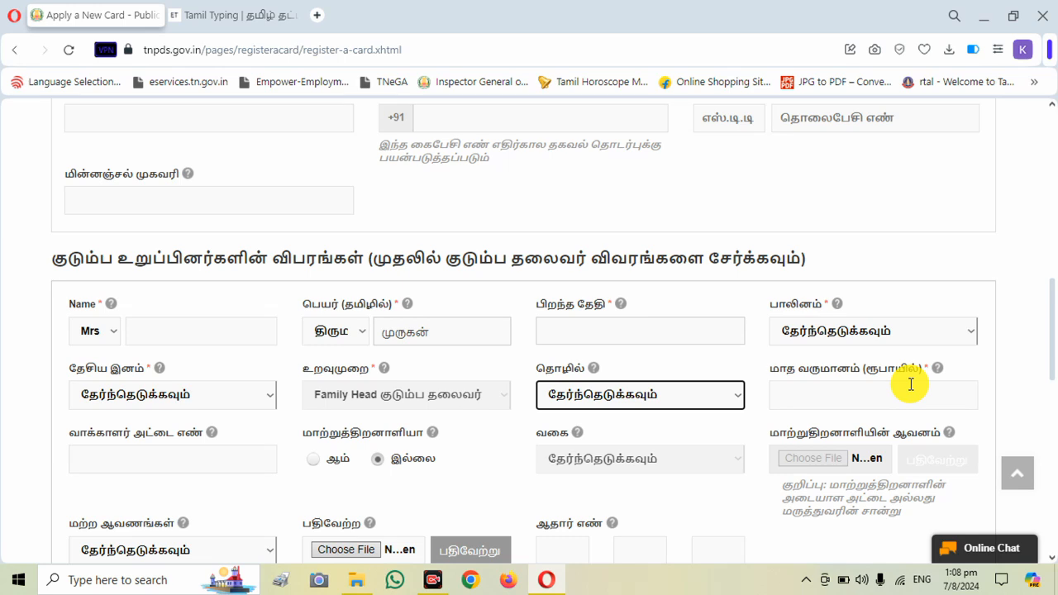
left_click(910, 384)
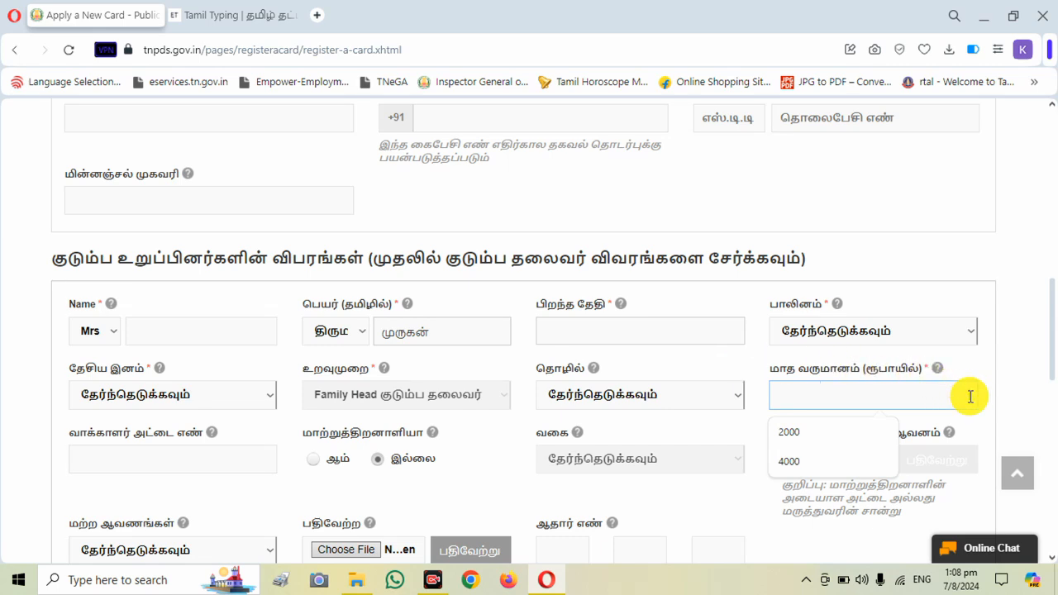
mouse_move(161, 458)
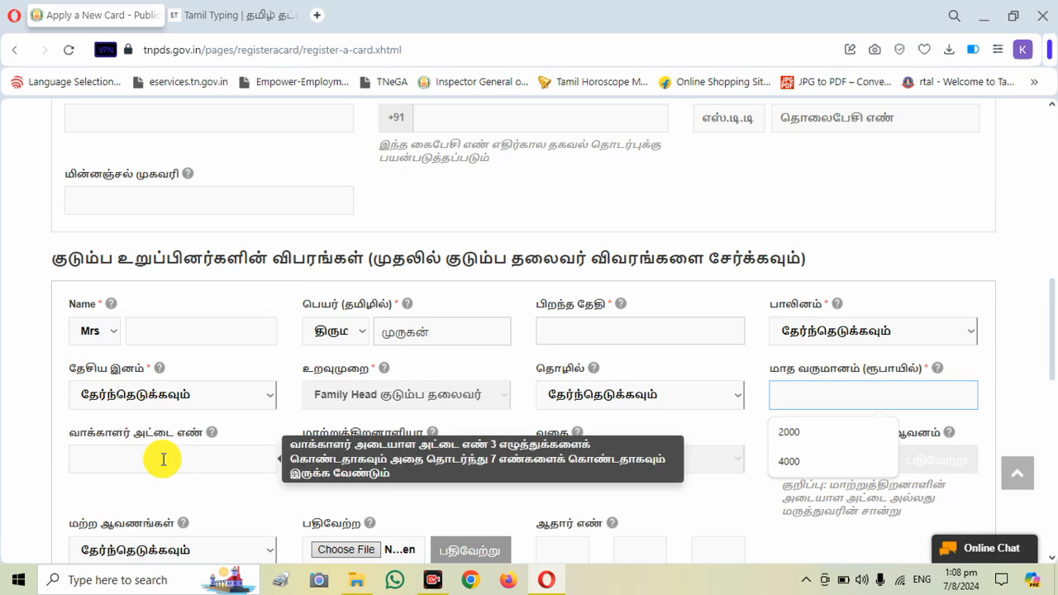
left_click(245, 502)
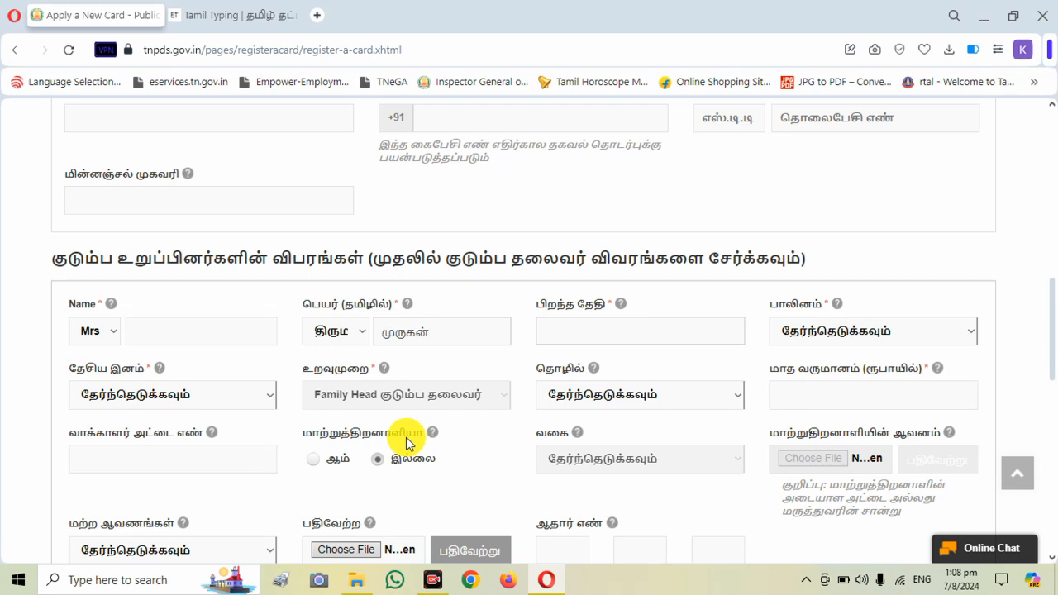
- Try the Yes option for differently abled to check the disability categories, and restore the No option
left_click(311, 460)
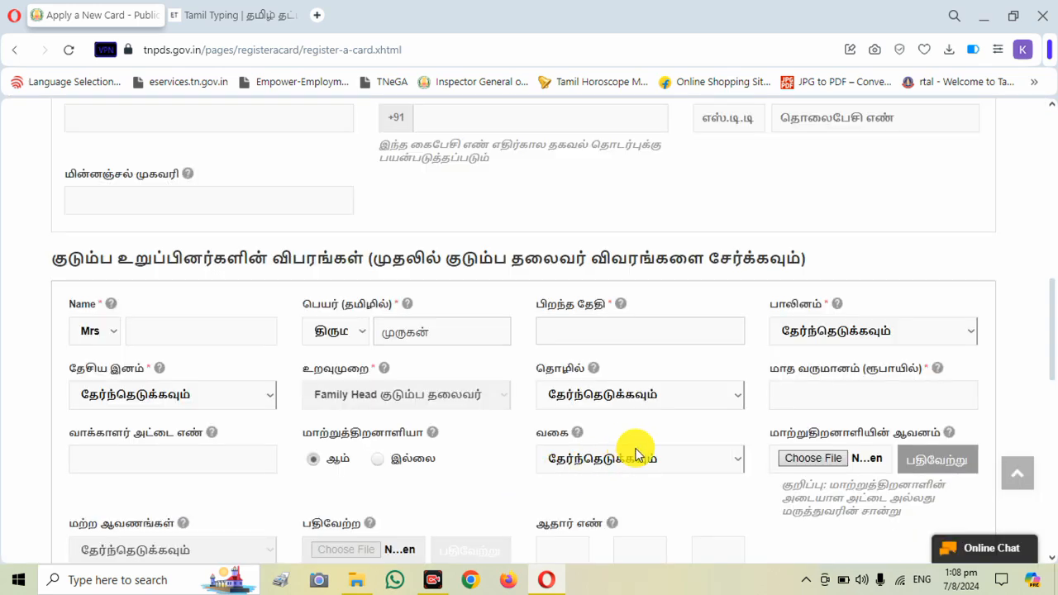
left_click(659, 461)
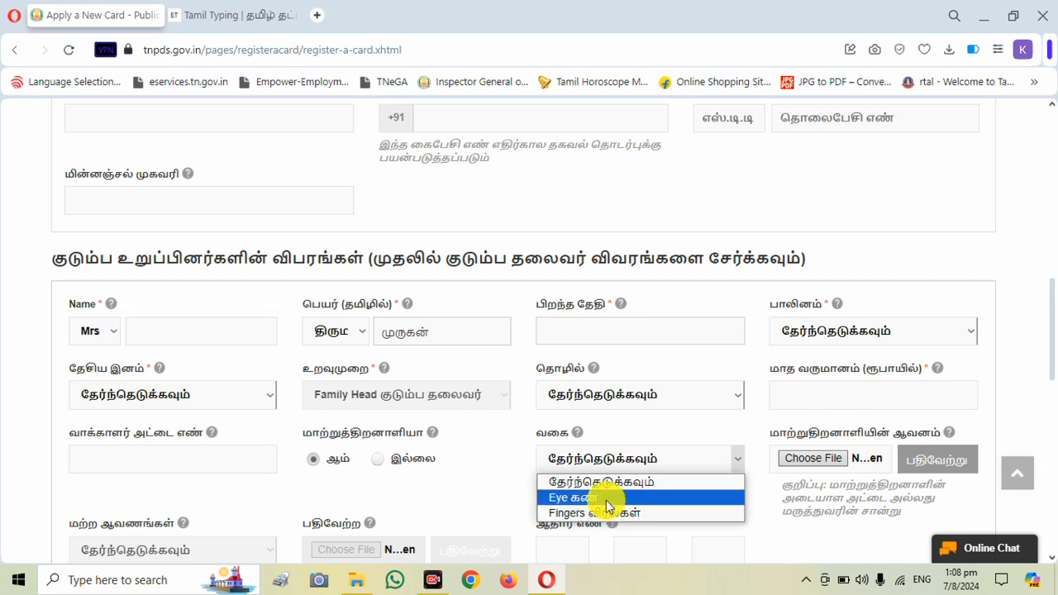
left_click(479, 491)
left_click(378, 461)
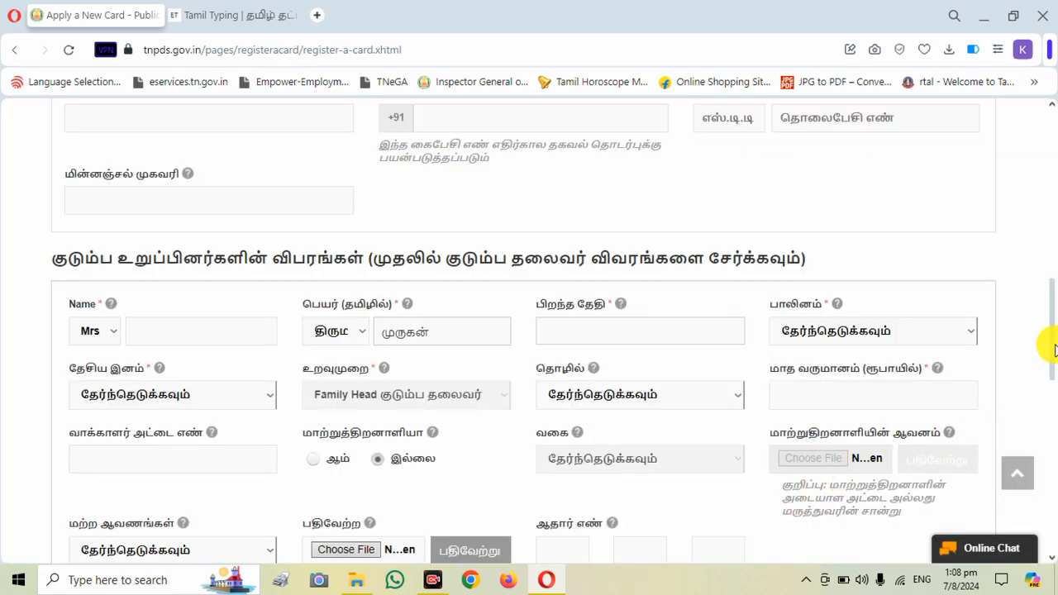
- Look at the other-documents choice and the remaining fields at the end of the family head's member entry
scroll(1048, 347, "down", 2)
scroll(1048, 372, "down", 1)
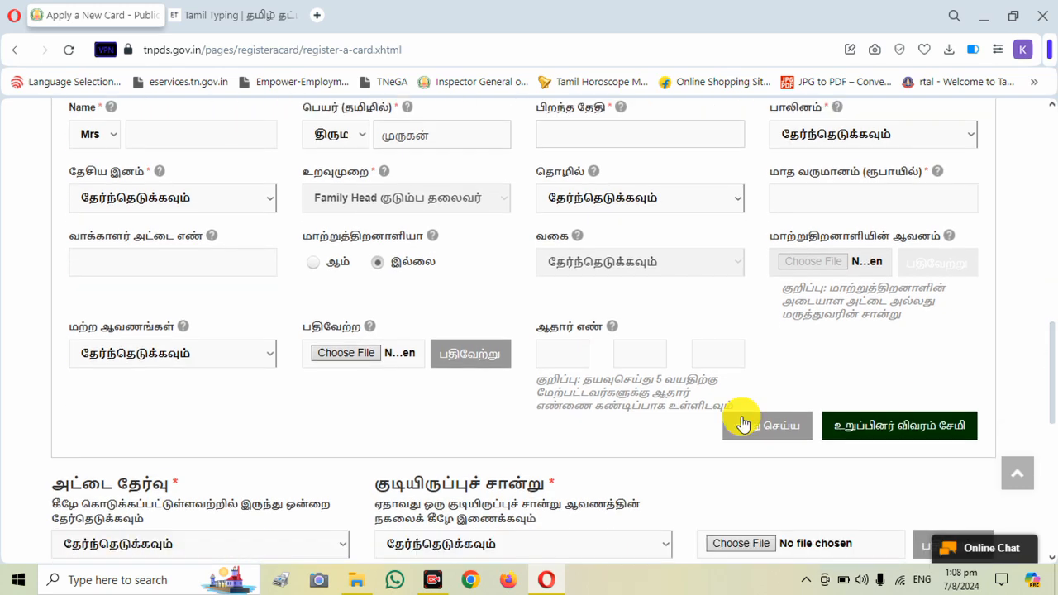
left_click(235, 355)
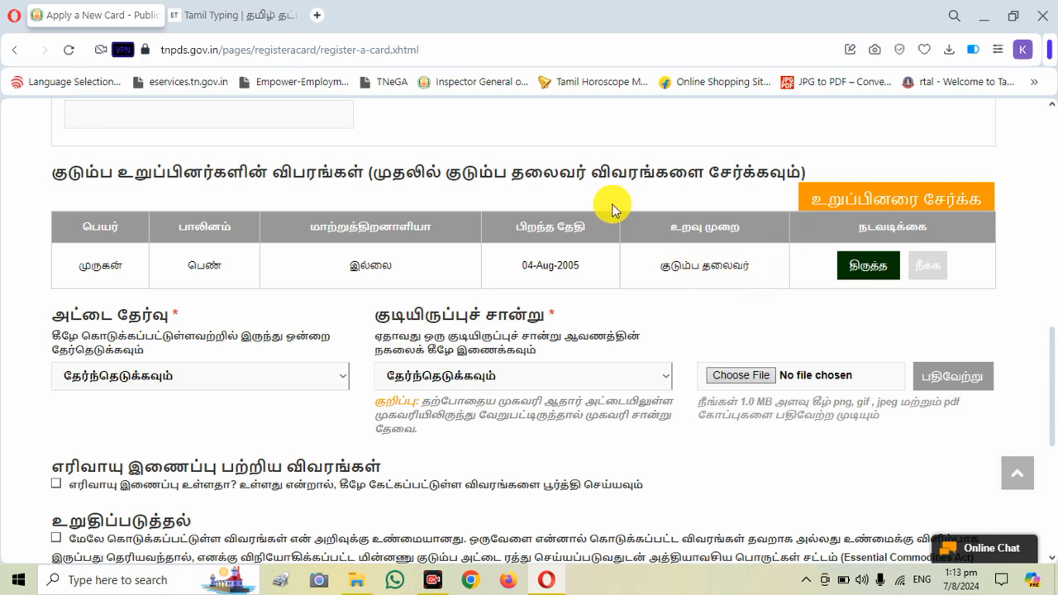
- Open the entry form for another family member and look through the gender, nationality and relationship choices
left_click(867, 206)
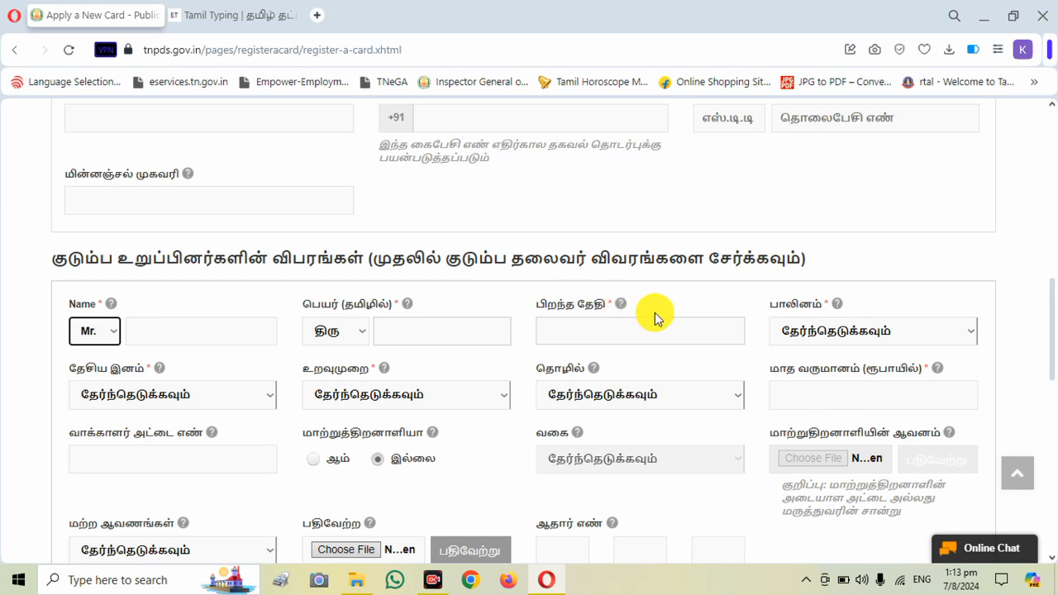
left_click(828, 339)
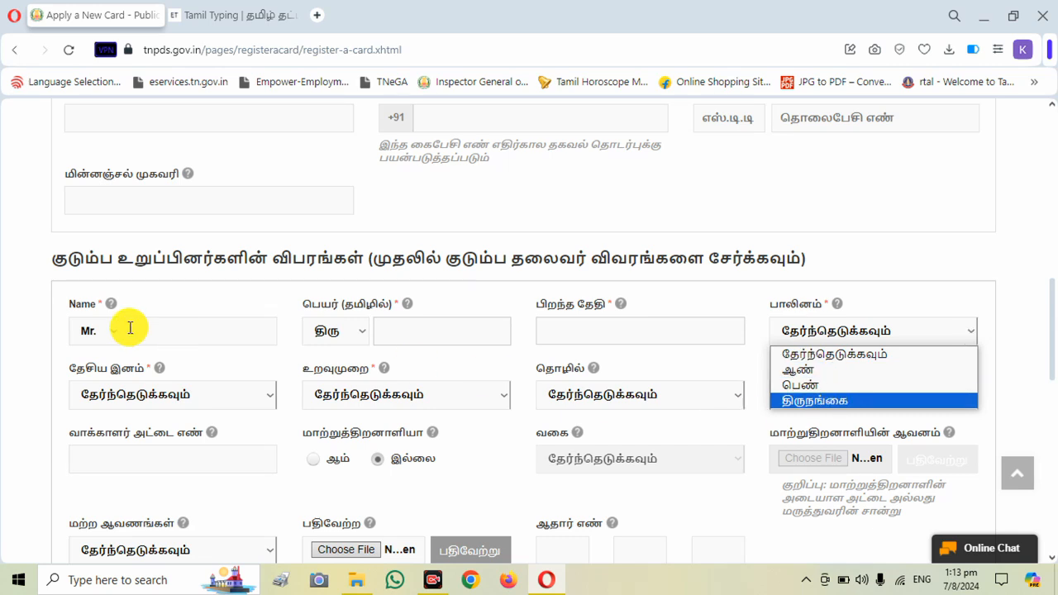
left_click(171, 387)
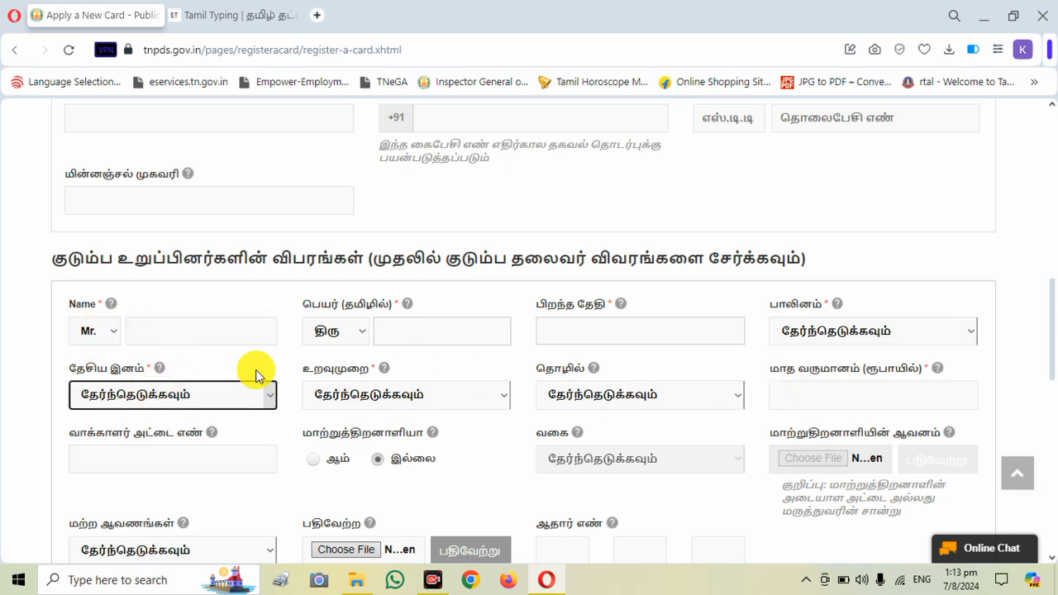
left_click(432, 405)
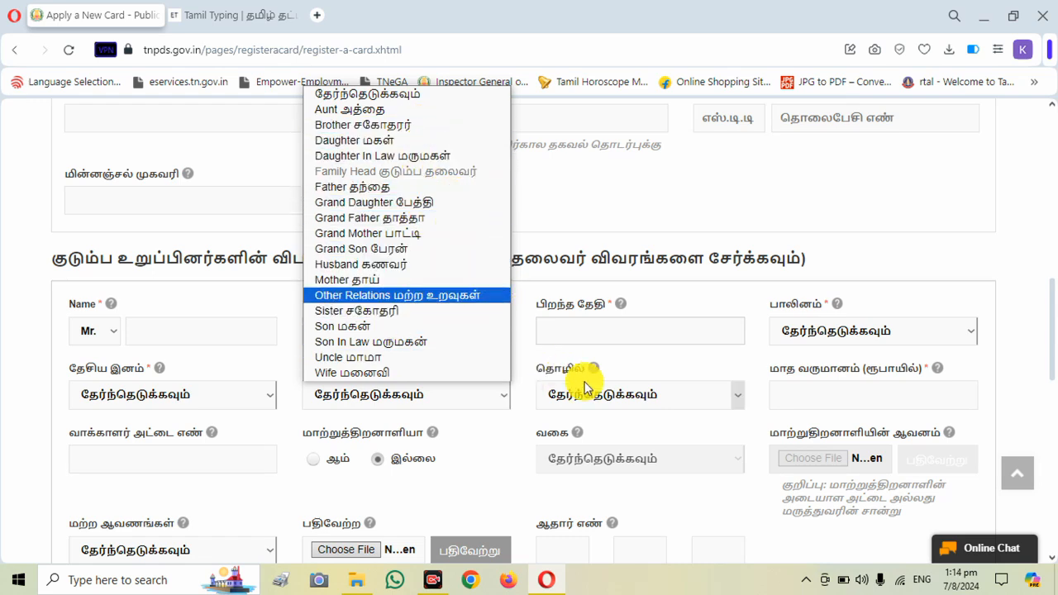
- Examine the occupation choices available for the additional family member
left_click(644, 398)
left_click(645, 397)
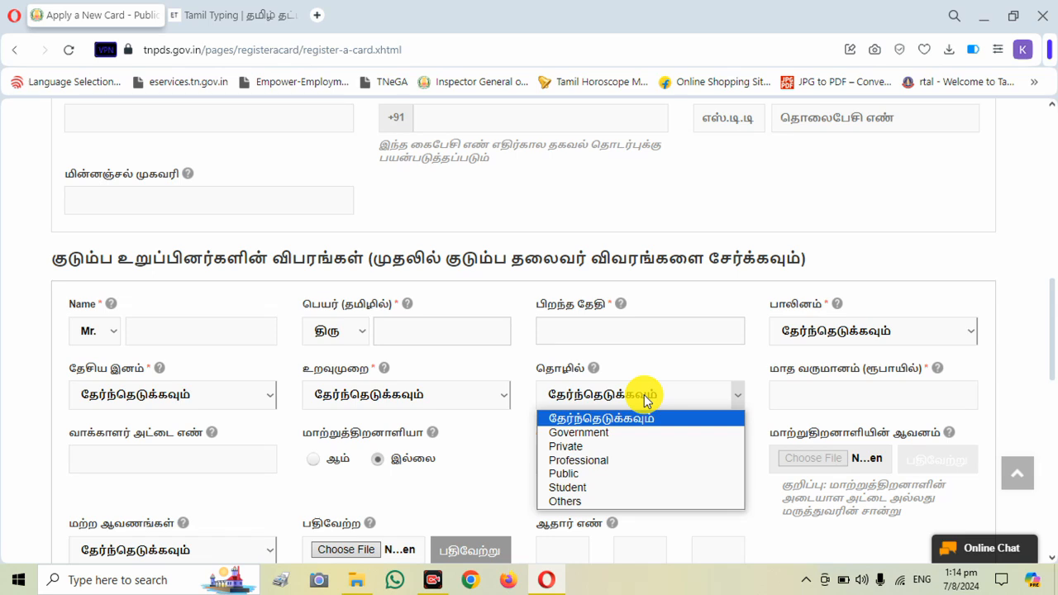
key("alt")
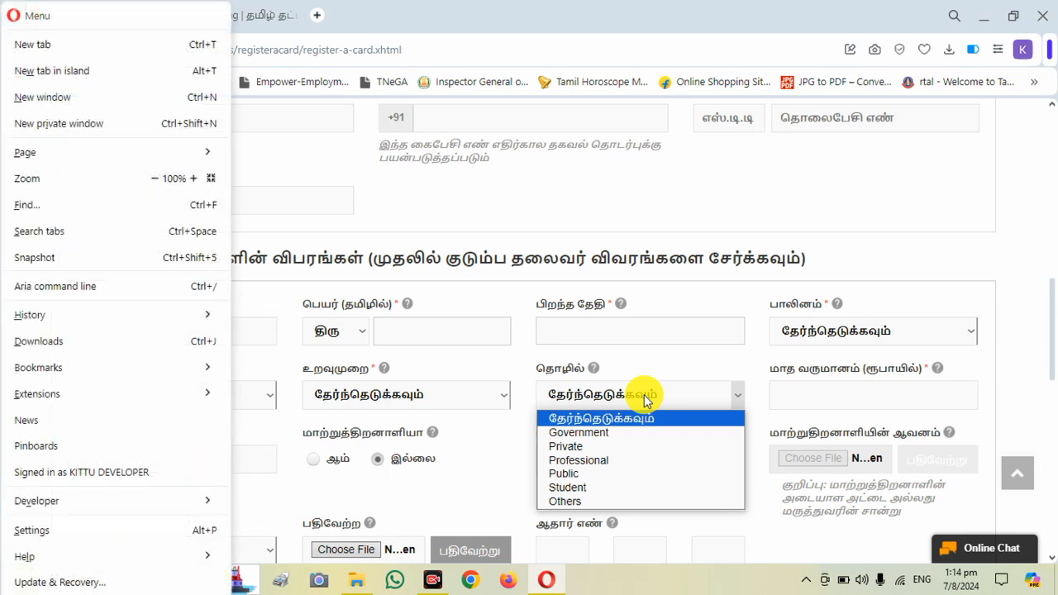
key("alt")
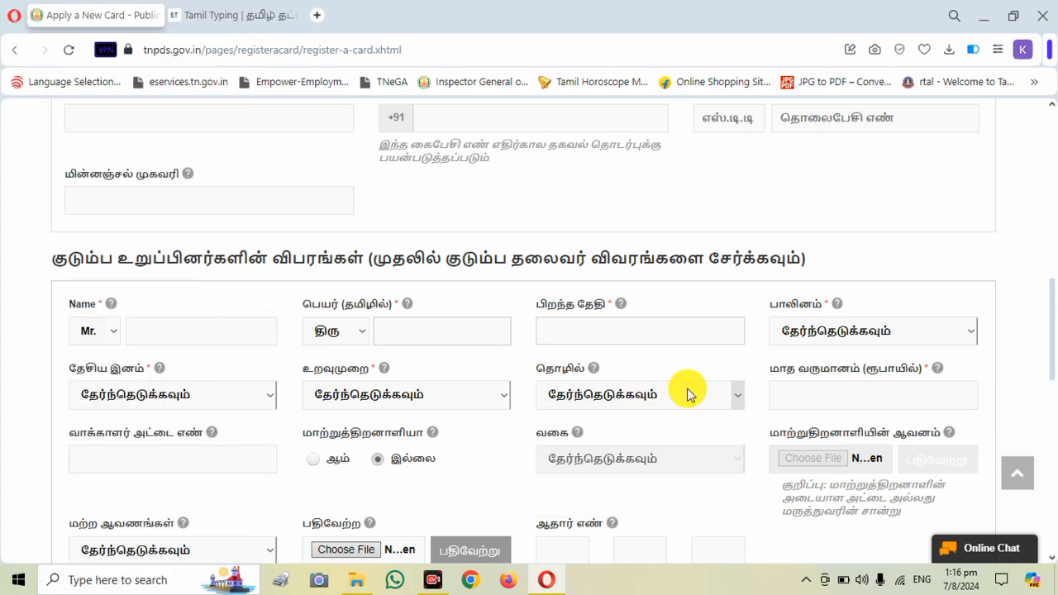
left_click(690, 394)
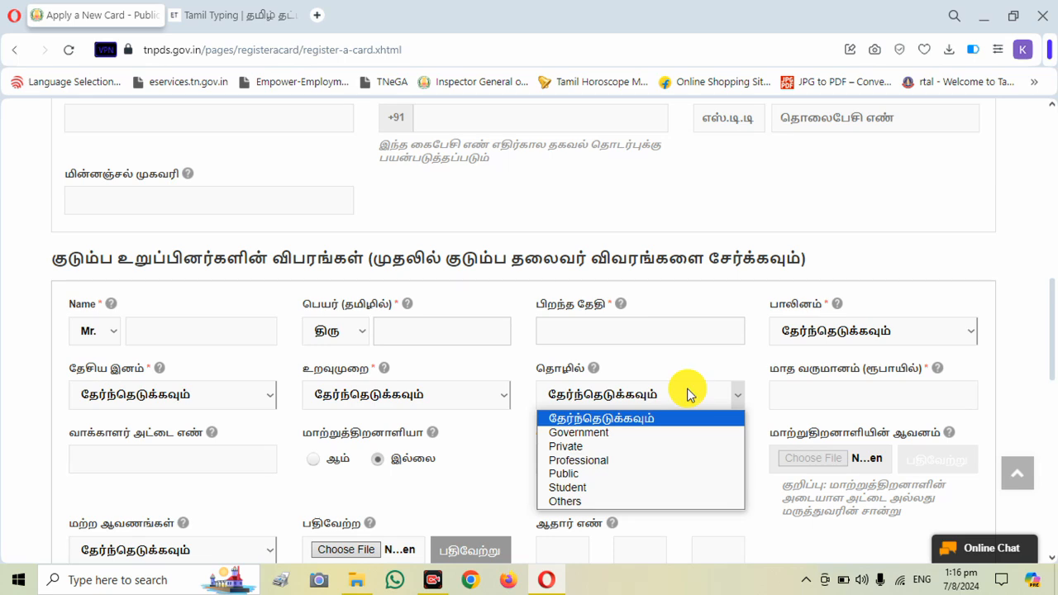
left_click(689, 394)
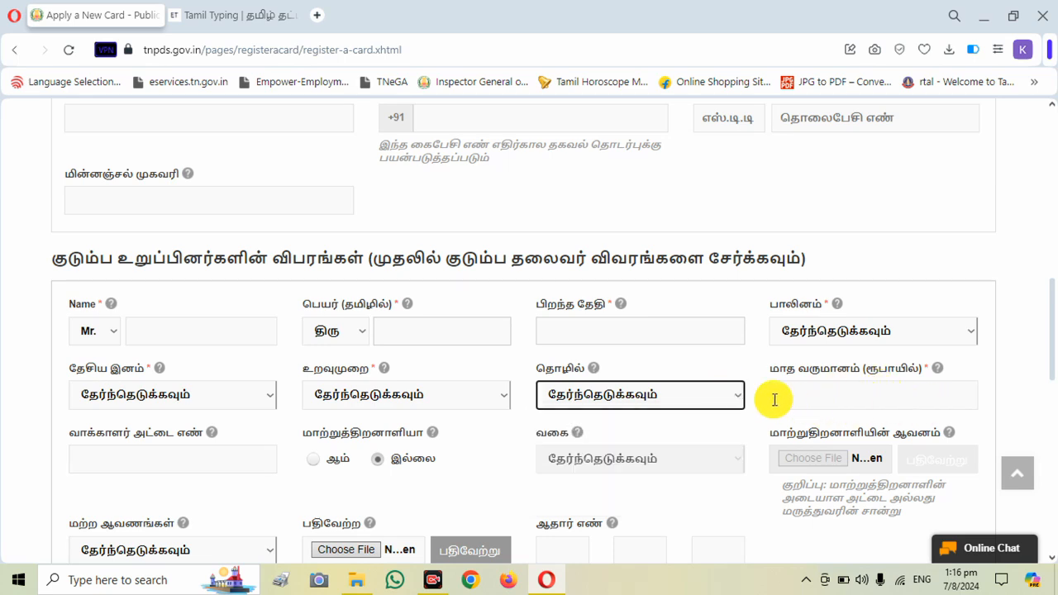
left_click(692, 404)
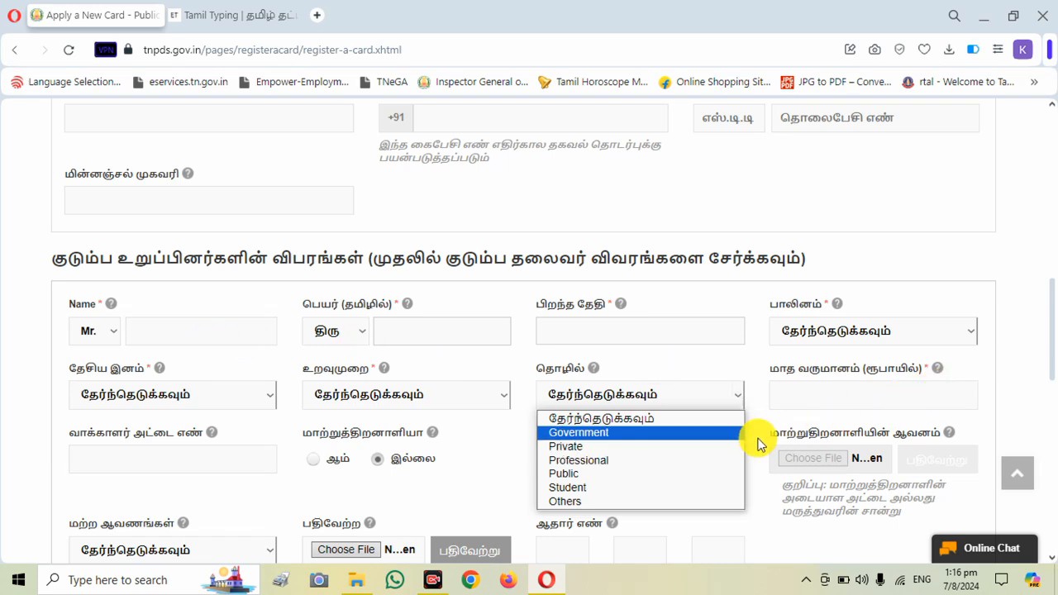
left_click(767, 491)
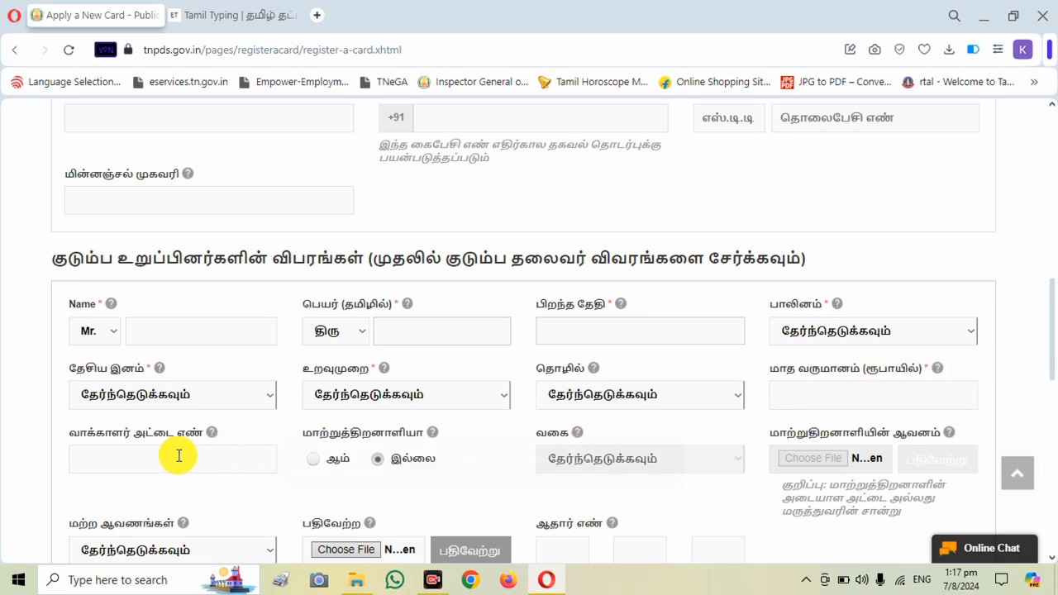
- Check the additional member's voter card number format hint and the document types offered under other documents
mouse_move(179, 458)
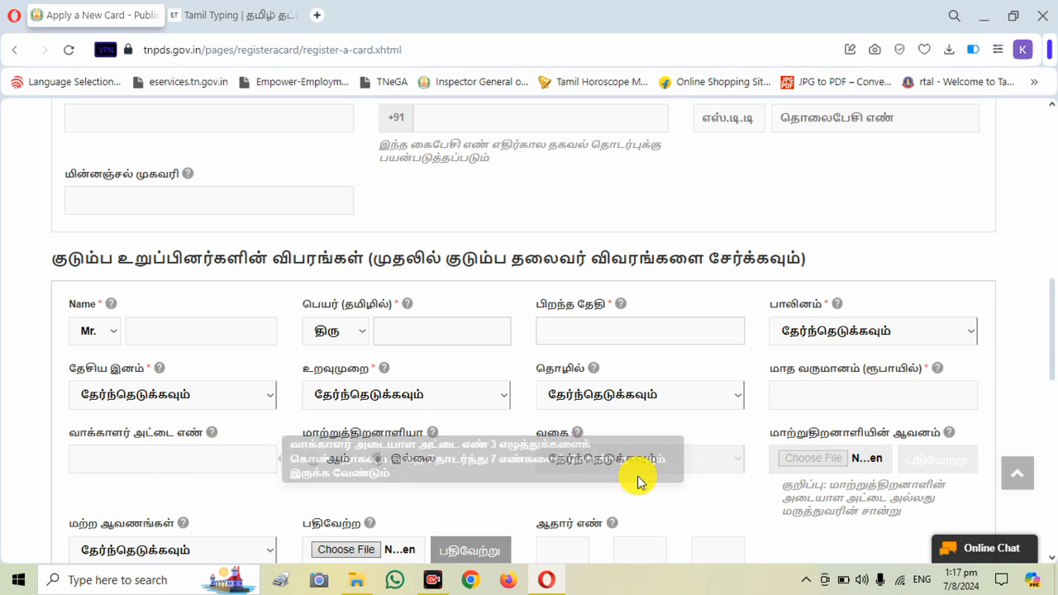
scroll(1046, 342, "down", 2)
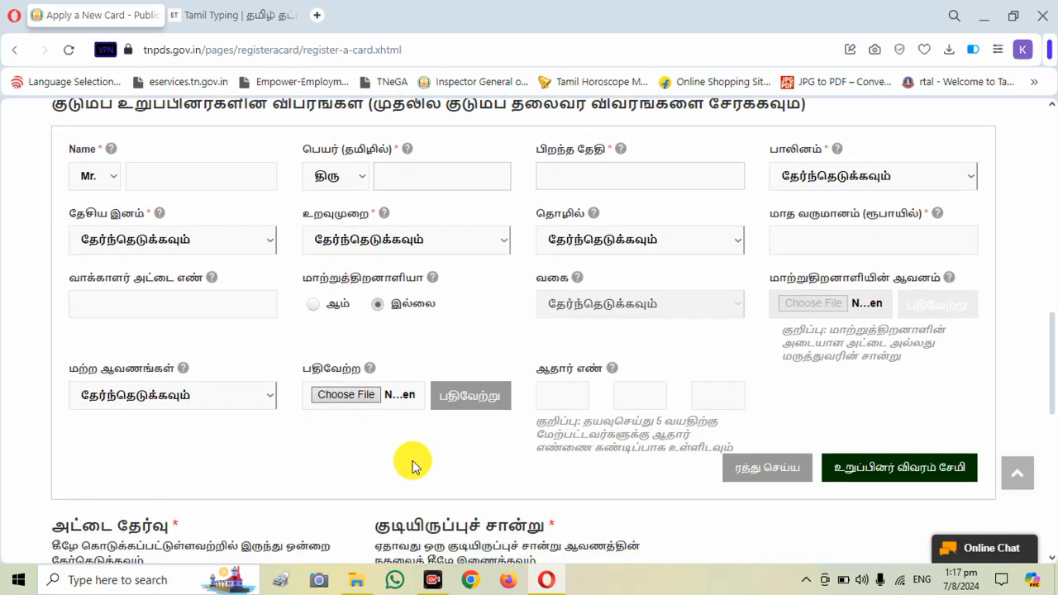
left_click(153, 396)
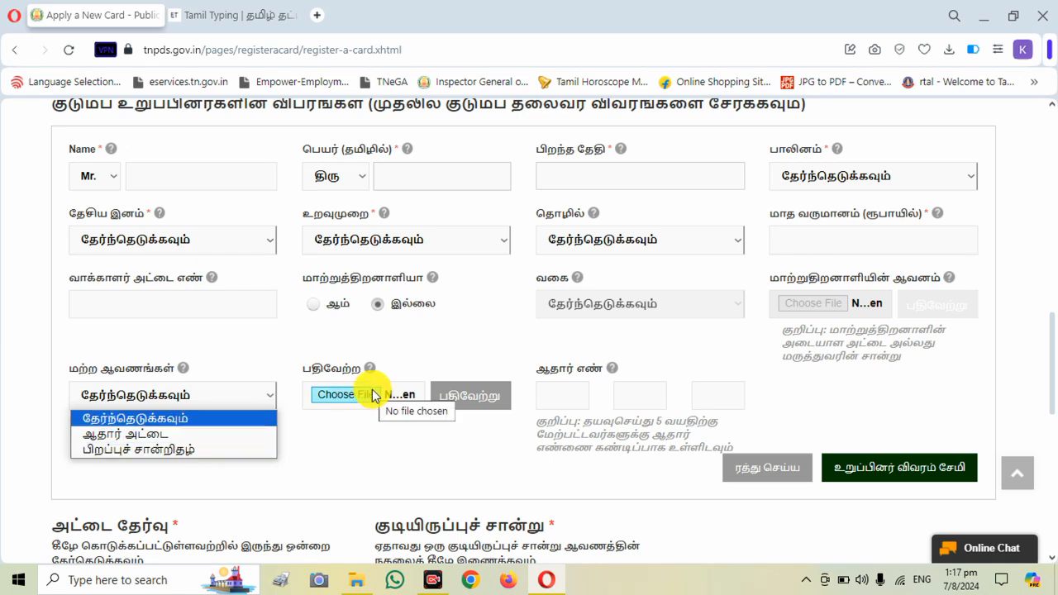
left_click(284, 460)
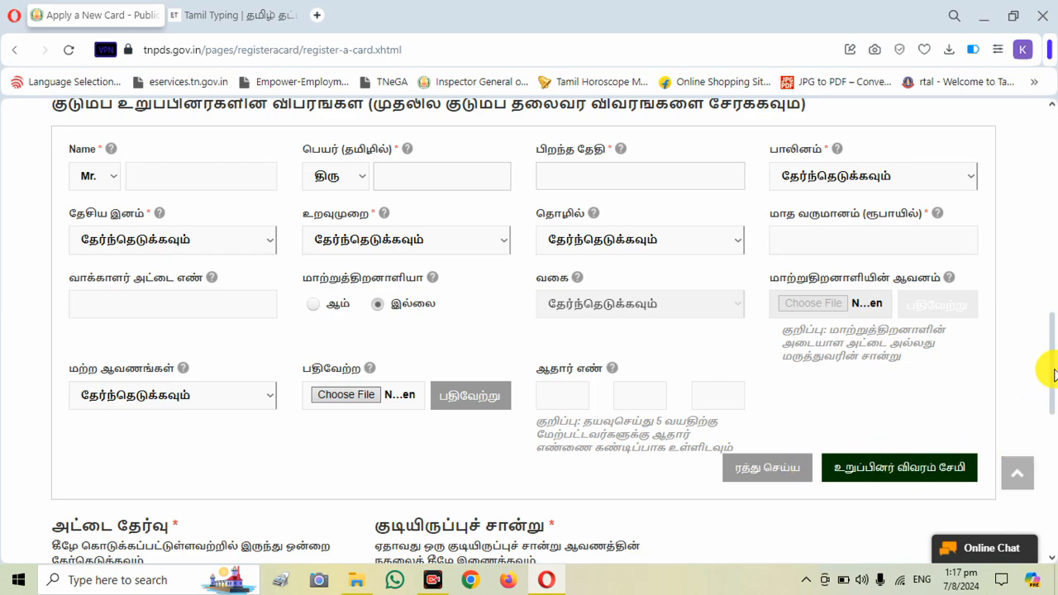
- Examine the card types offered in the card selection below the member entry form
left_click_drag(1054, 374, 1050, 421)
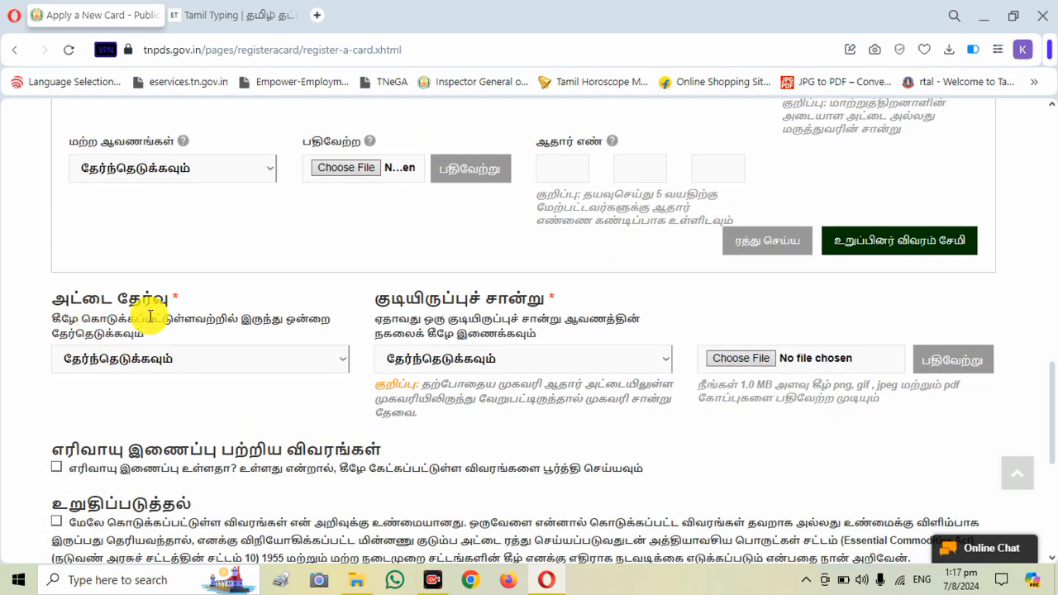
left_click(275, 372)
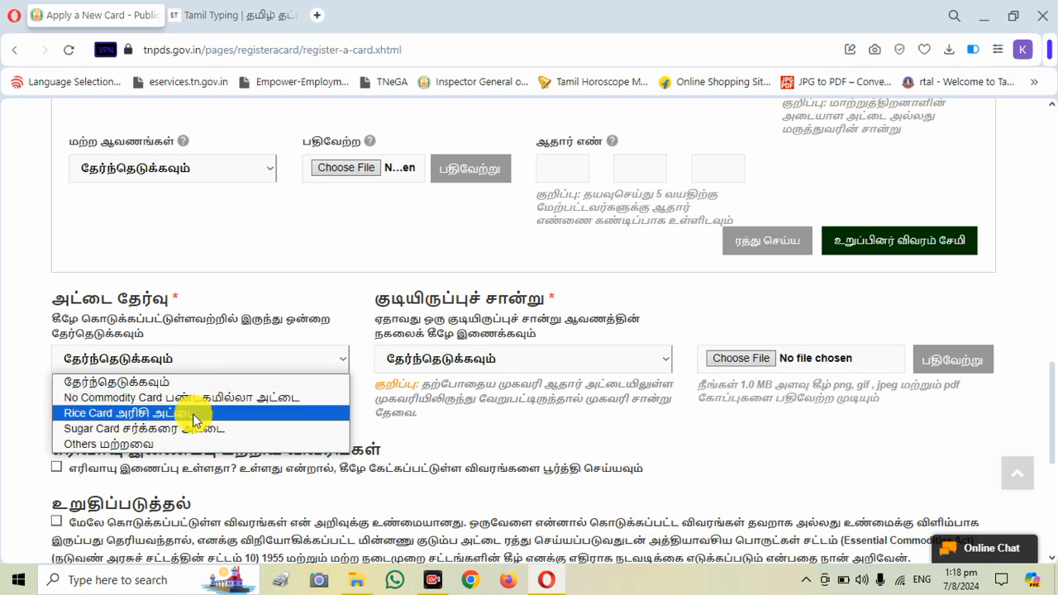
left_click(390, 419)
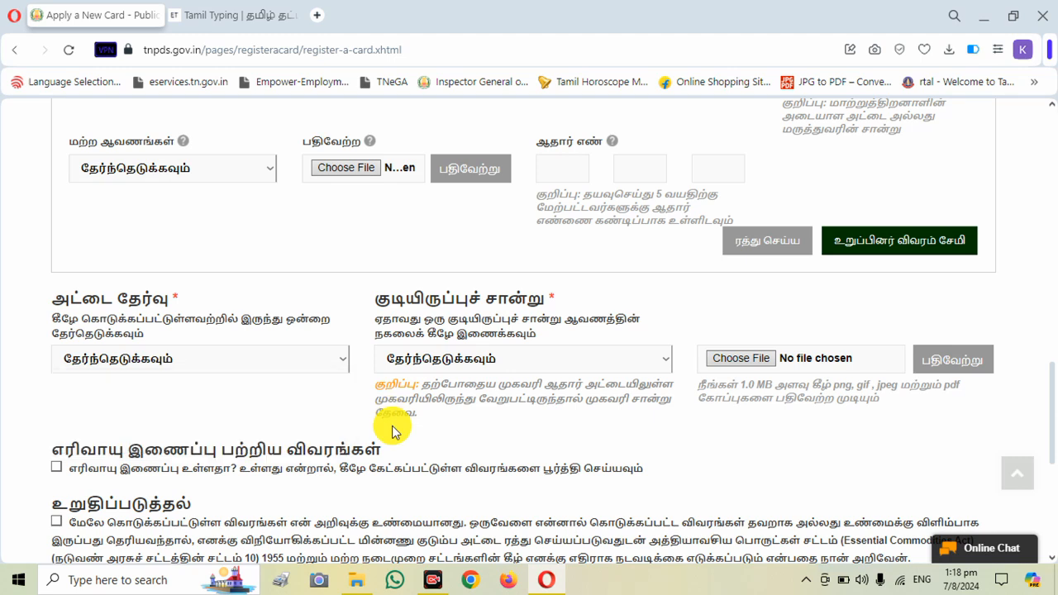
- Review the accepted residence proofs and choose the own-house property tax option (சொந்த வீடு இருந்தால் அதன் சொத்து வரி)
left_click(530, 363)
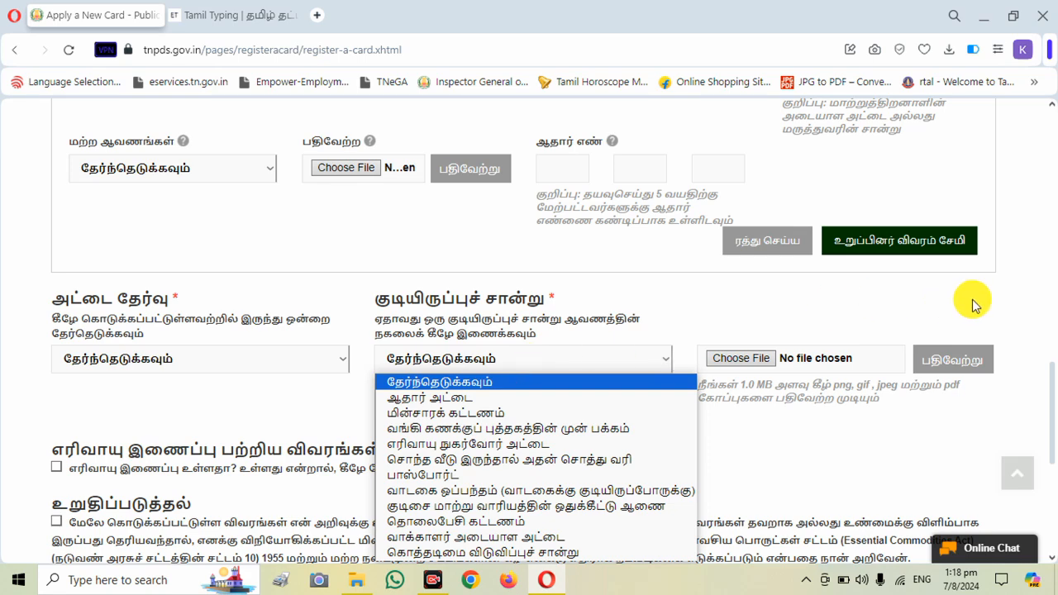
left_click(1045, 377)
scroll(1046, 347, "down", 2)
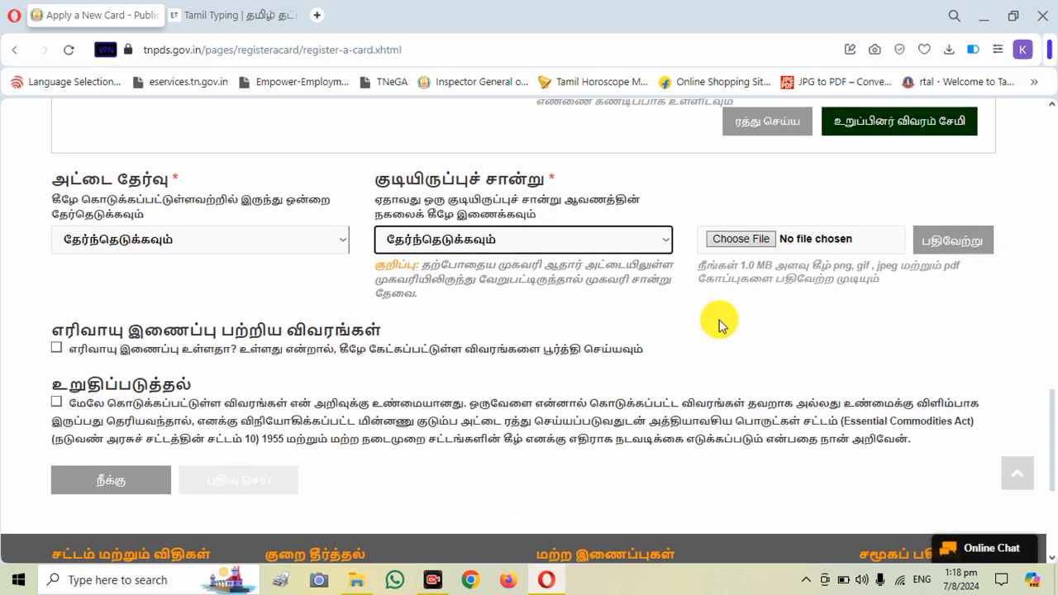
left_click(624, 257)
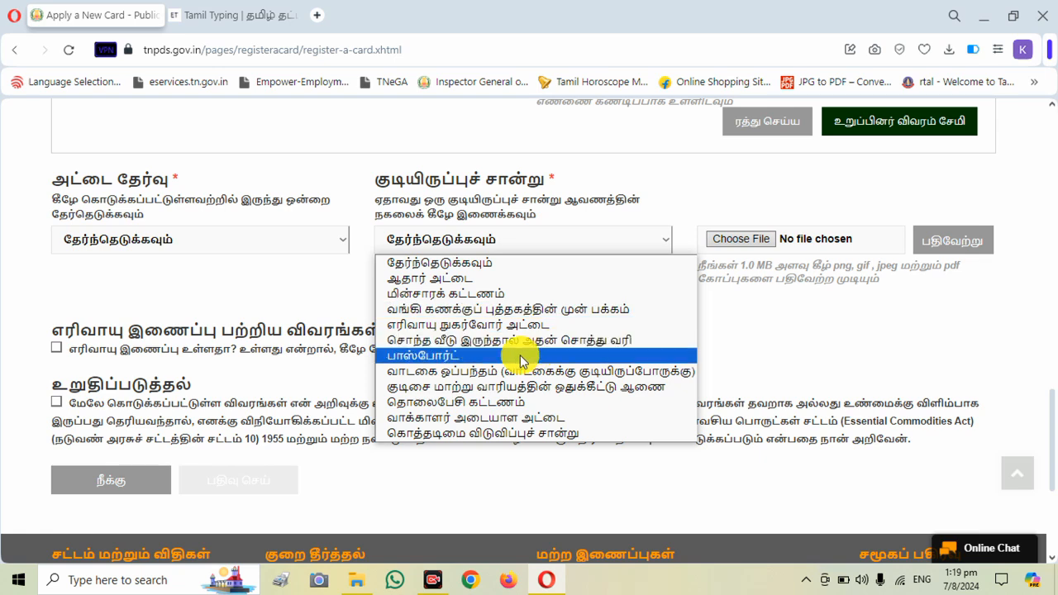
left_click(513, 348)
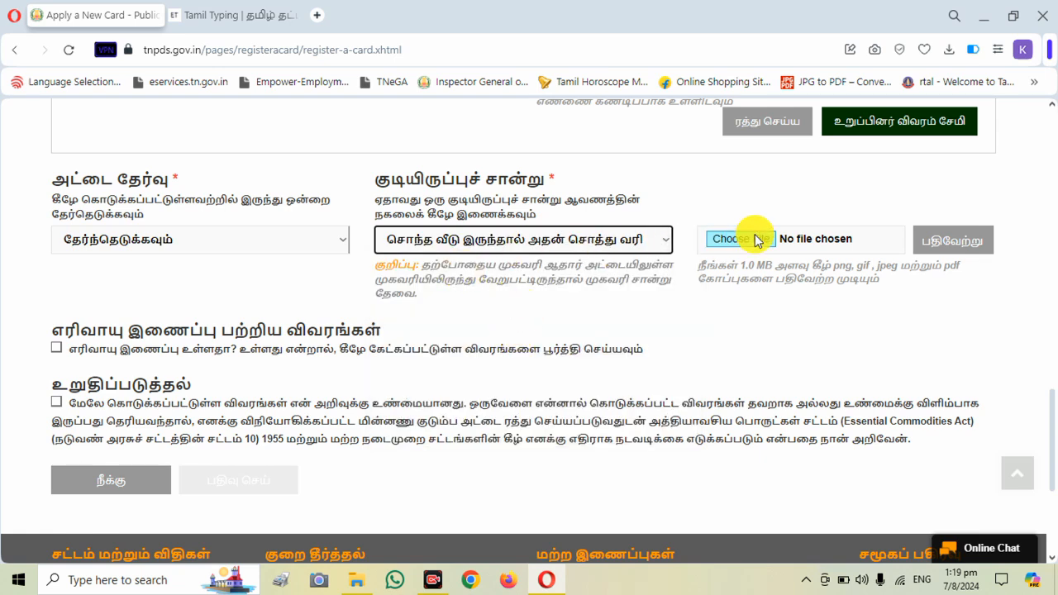
left_click(557, 241)
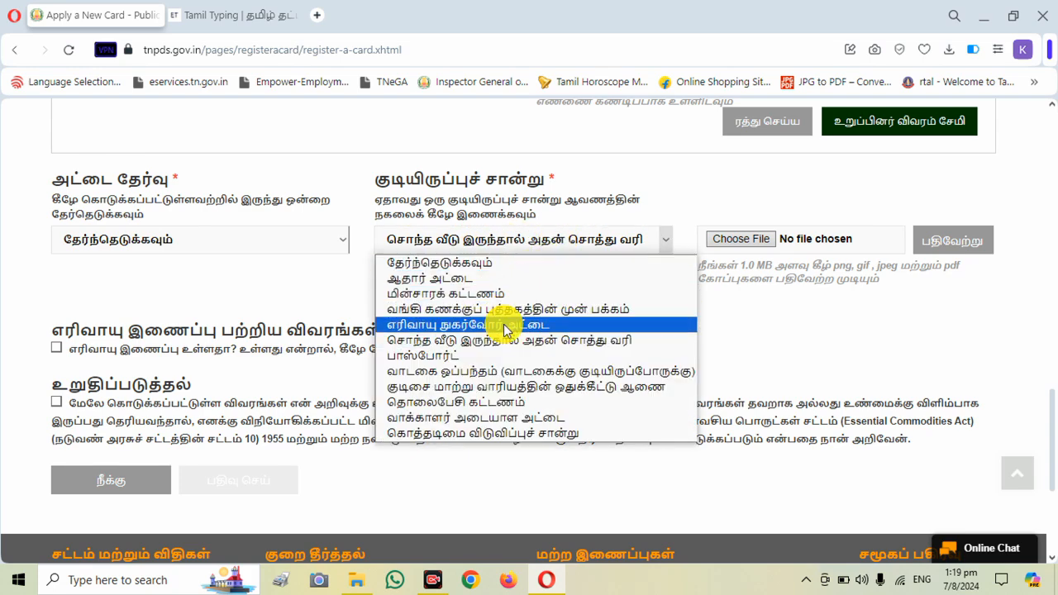
left_click(781, 322)
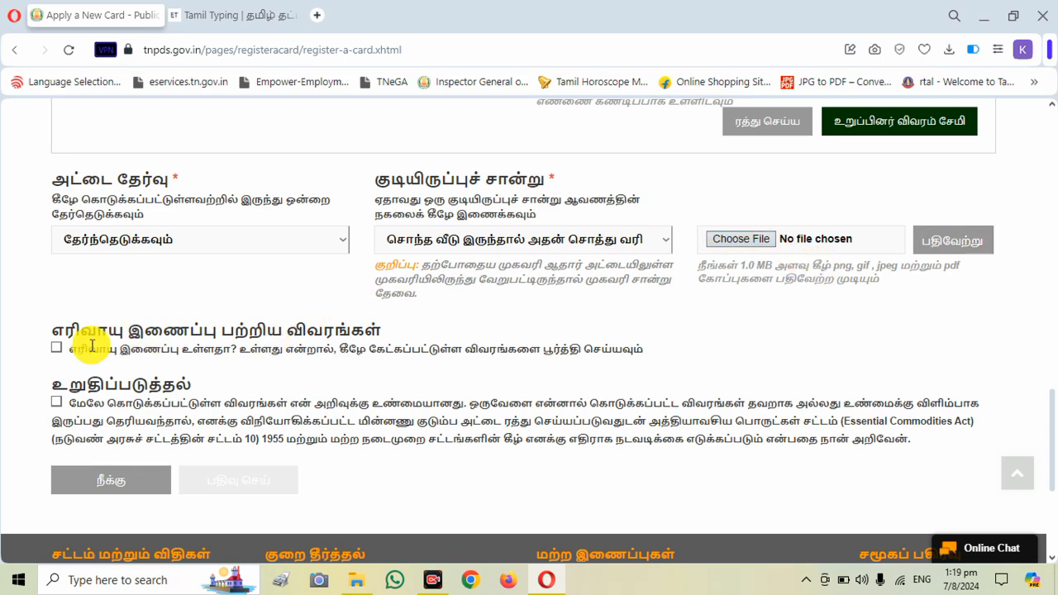
- Declare that a gas connection exists and choose the family head as the registered holder of connection 1
left_click(58, 349)
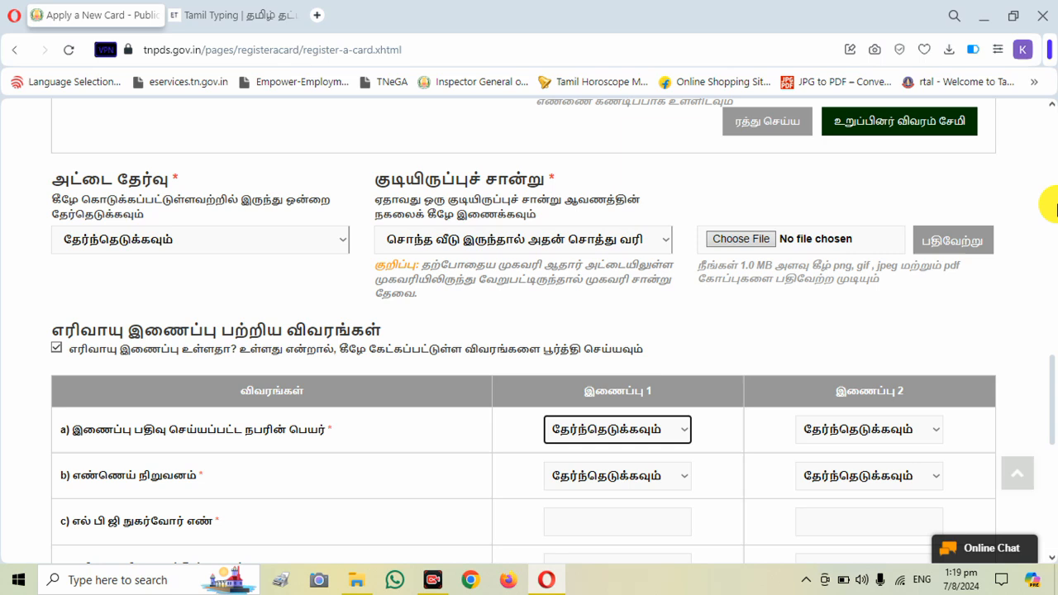
left_click(1045, 374)
scroll(1049, 395, "down", 2)
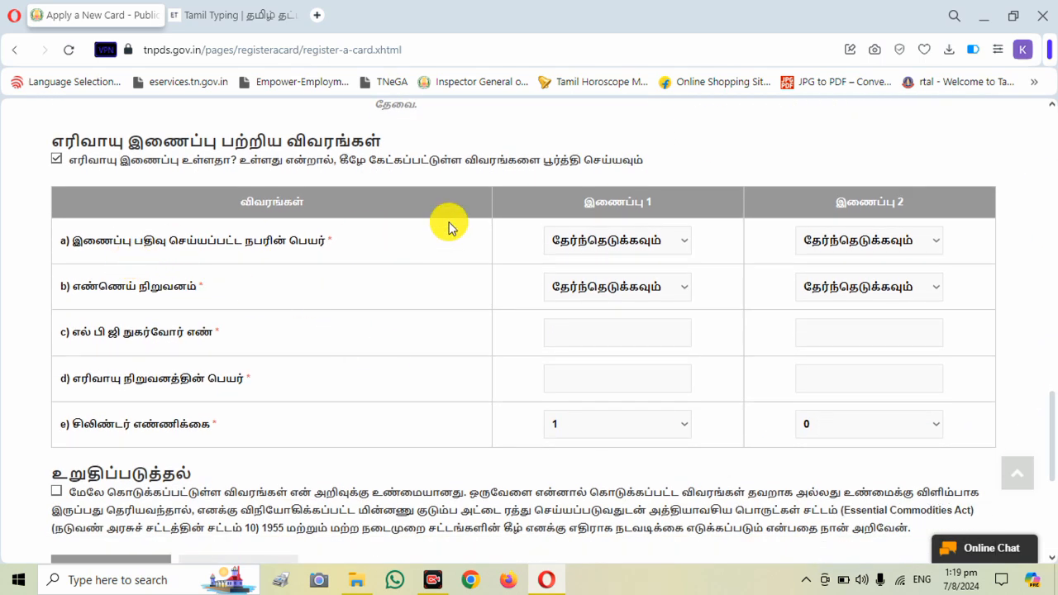
left_click(614, 244)
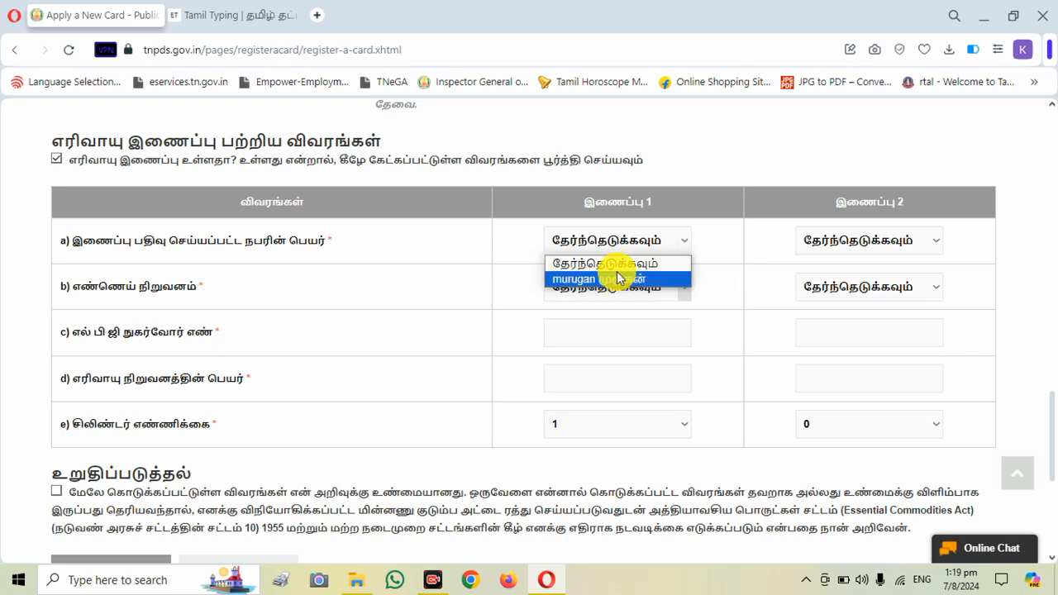
left_click(621, 281)
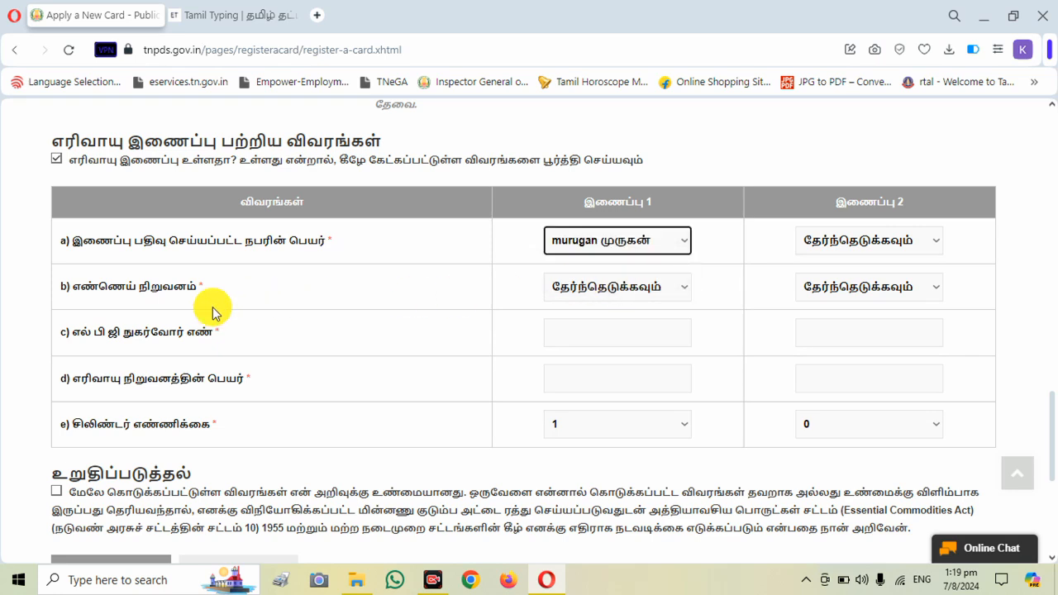
- Look at the oil company choices for gas connection 1 and dismiss the incoming chat notification
left_click(582, 286)
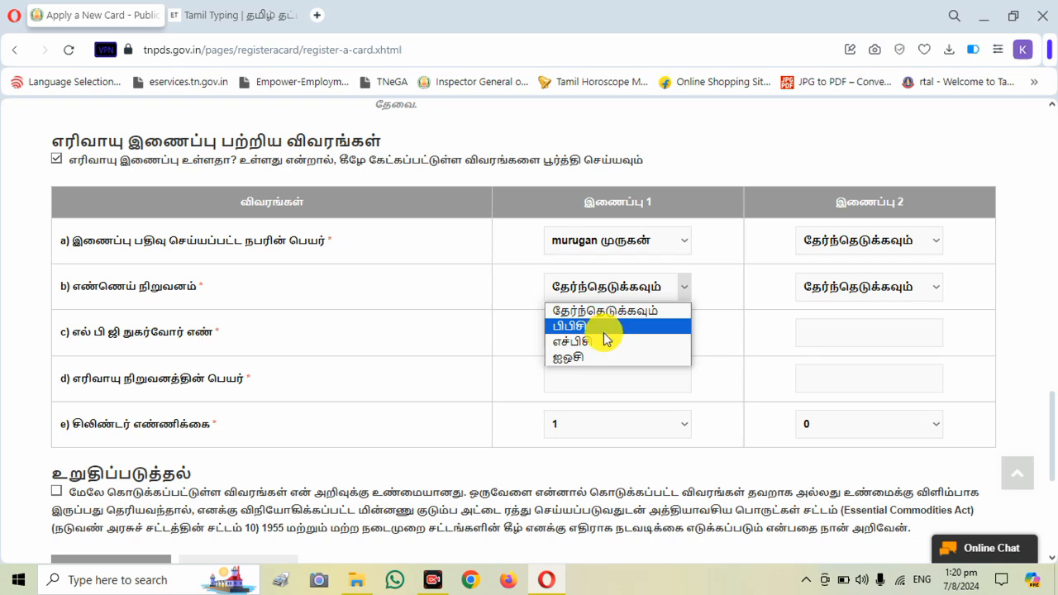
left_click(538, 342)
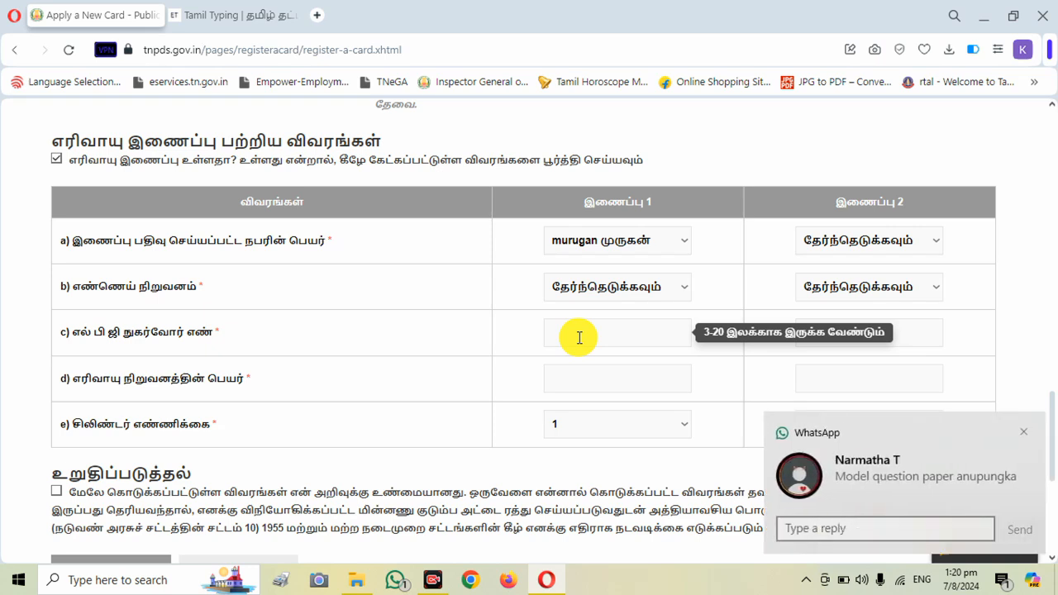
left_click(1029, 439)
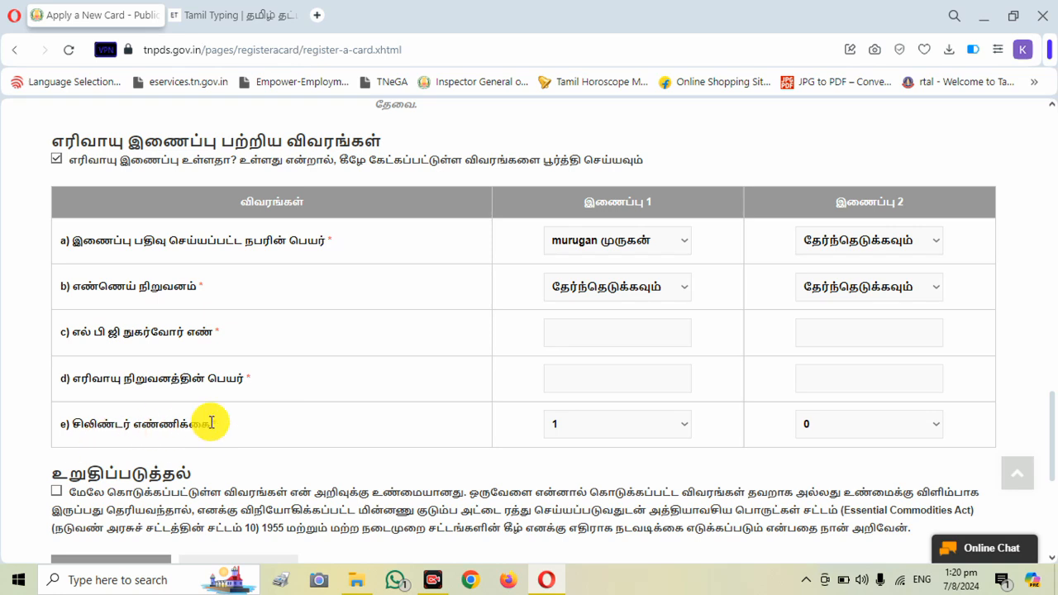
- Examine the cylinder count choices for gas connection 1 and the registered holder choices for connection 2
left_click(646, 430)
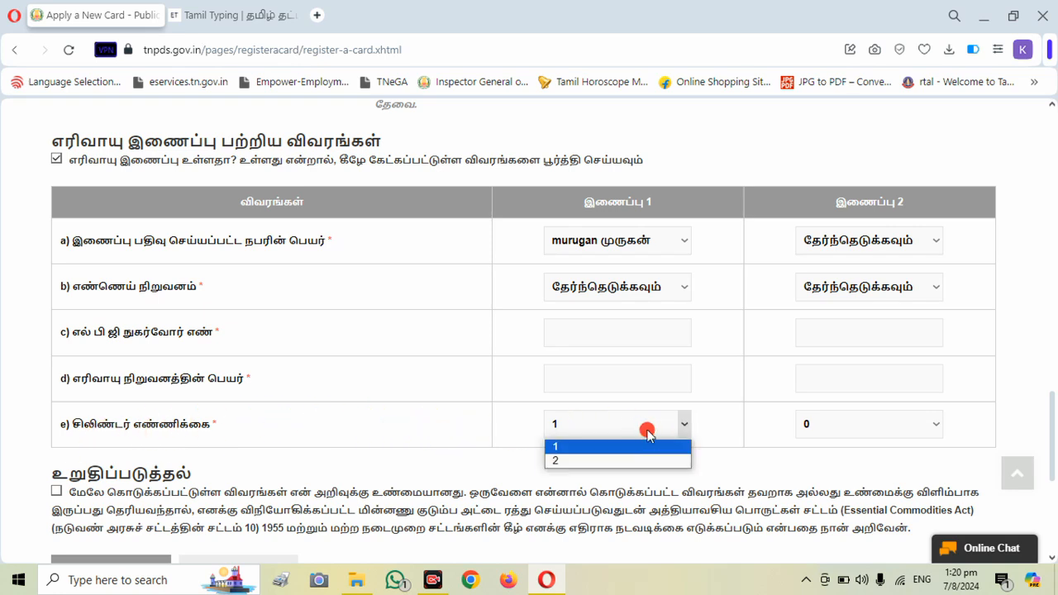
left_click(647, 429)
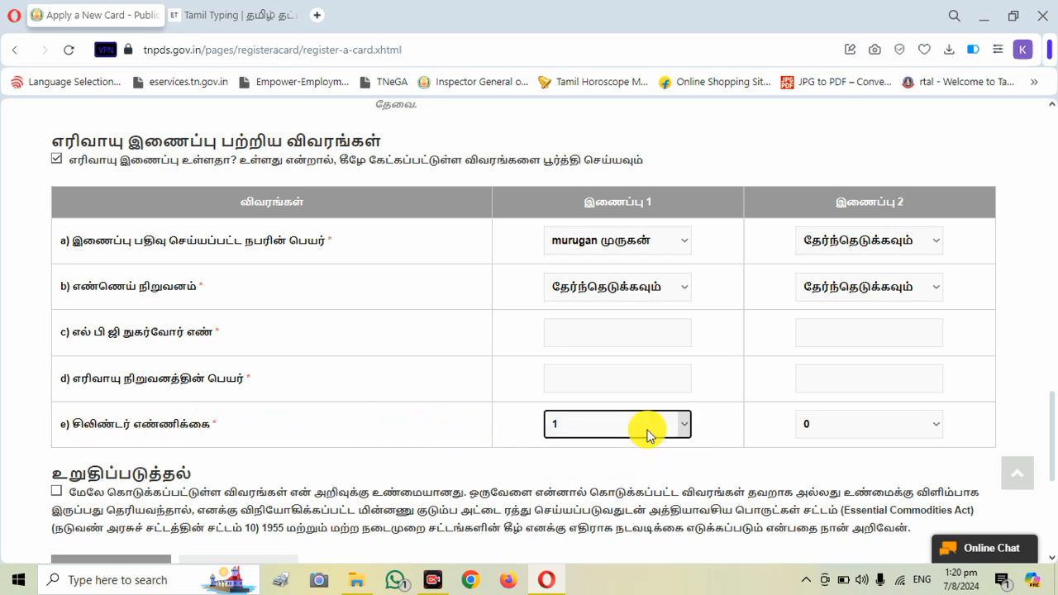
left_click(706, 439)
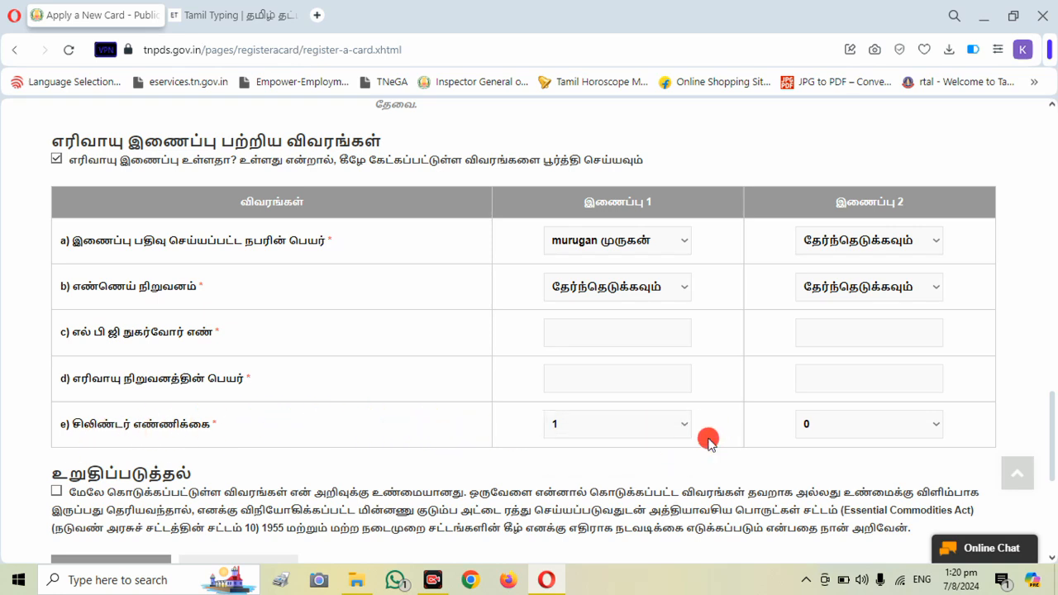
left_click(897, 244)
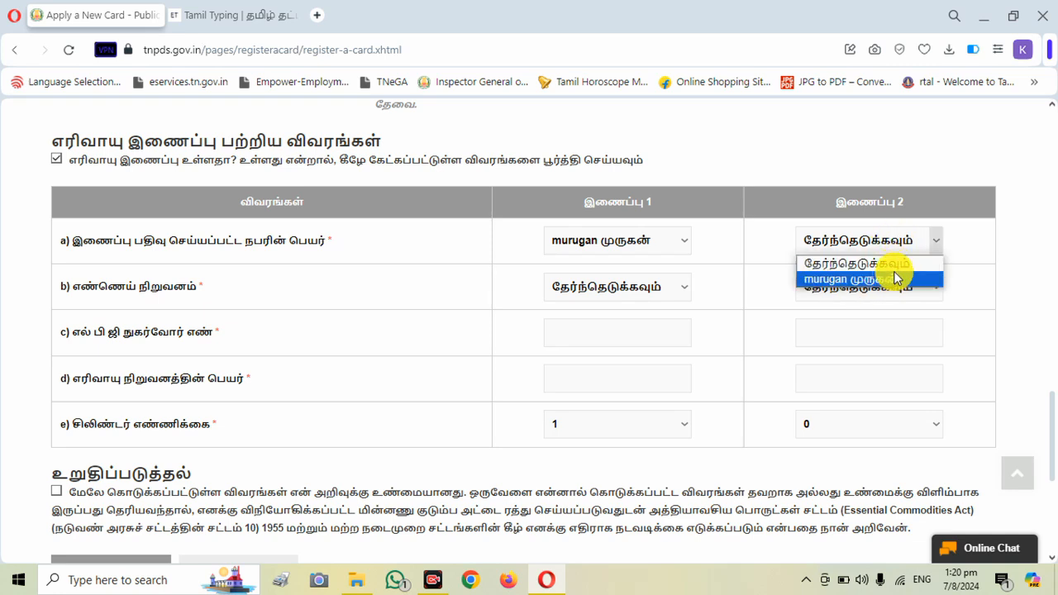
left_click(963, 248)
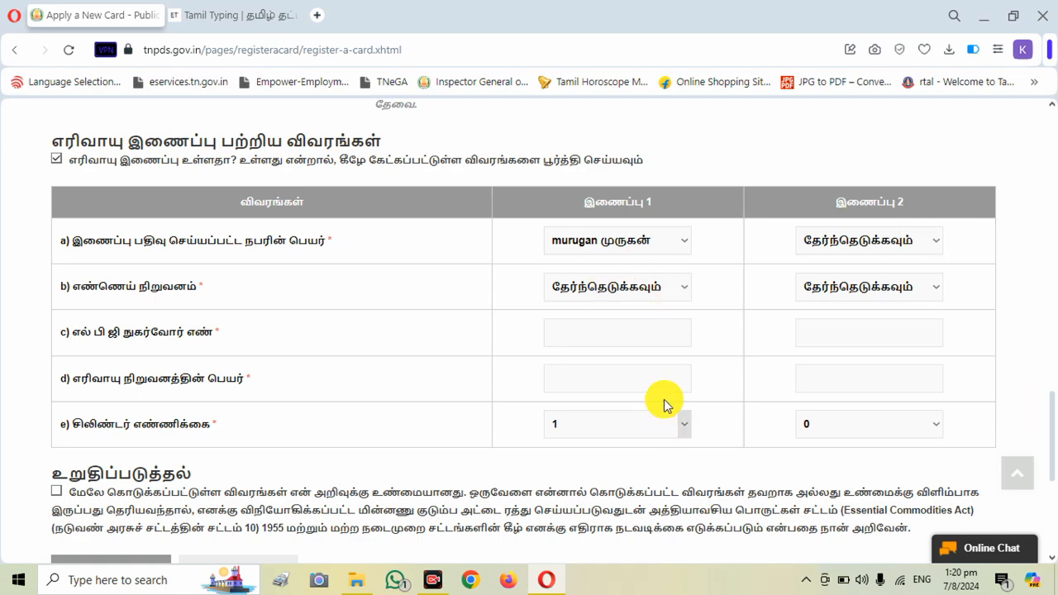
- Accept the declaration that the application details are true, and return to the portal's home page without submitting
scroll(1048, 430, "down", 2)
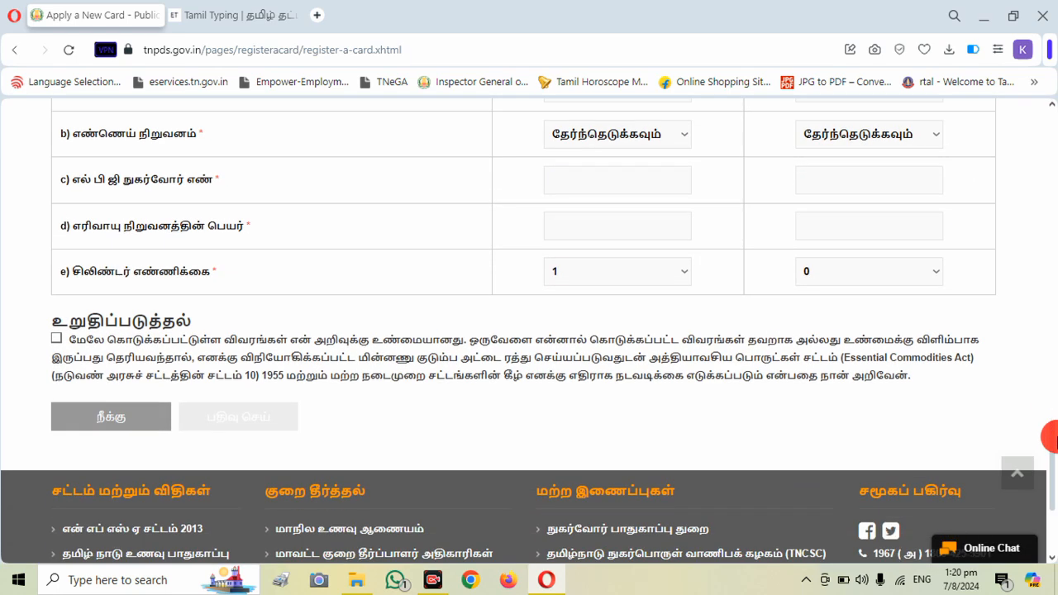
left_click(56, 341)
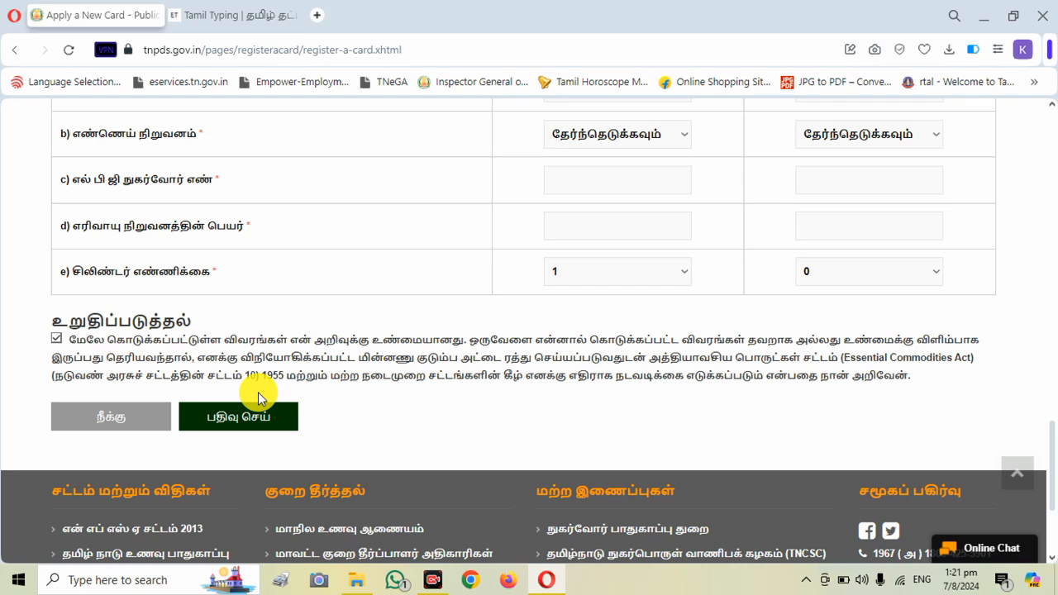
left_click(18, 51)
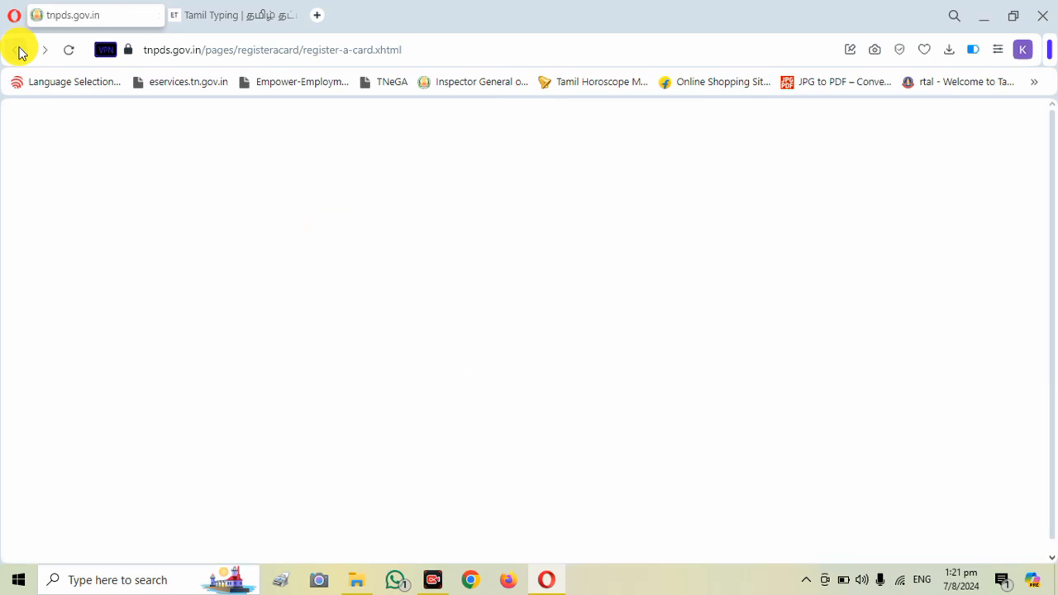
left_click(18, 51)
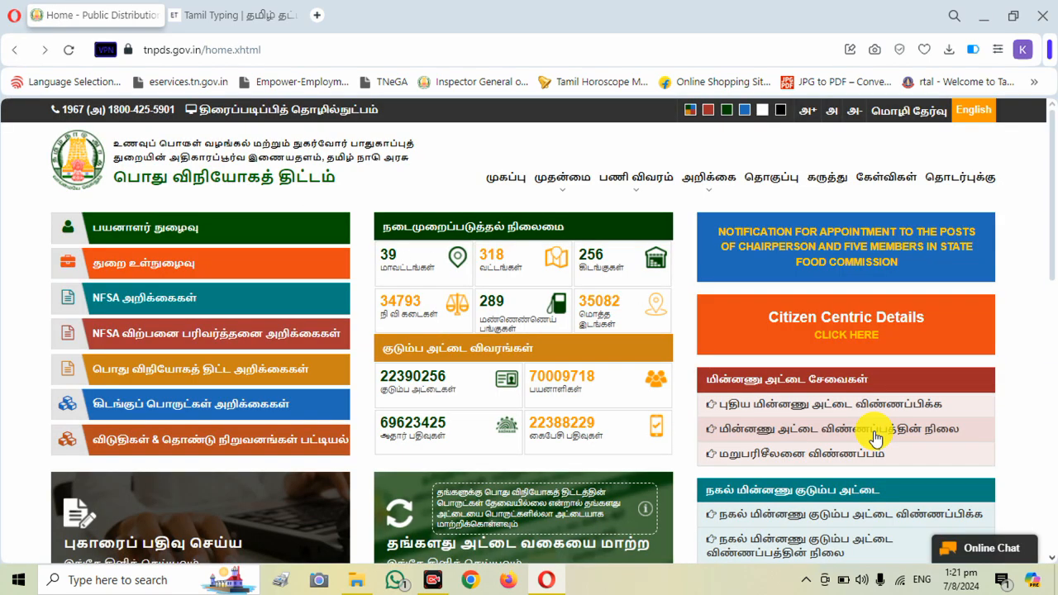